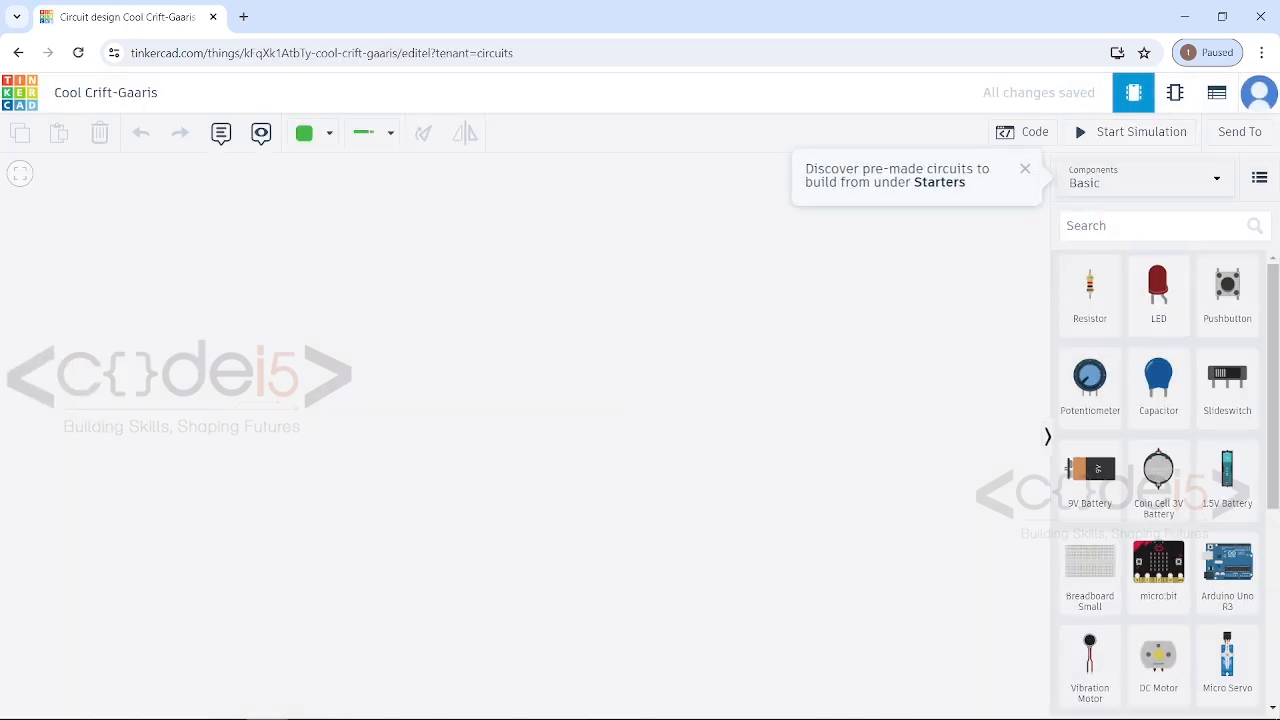
- Place an RGB LED in the workspace and four slide switches in a row below it
scroll(1160, 480, down, 3)
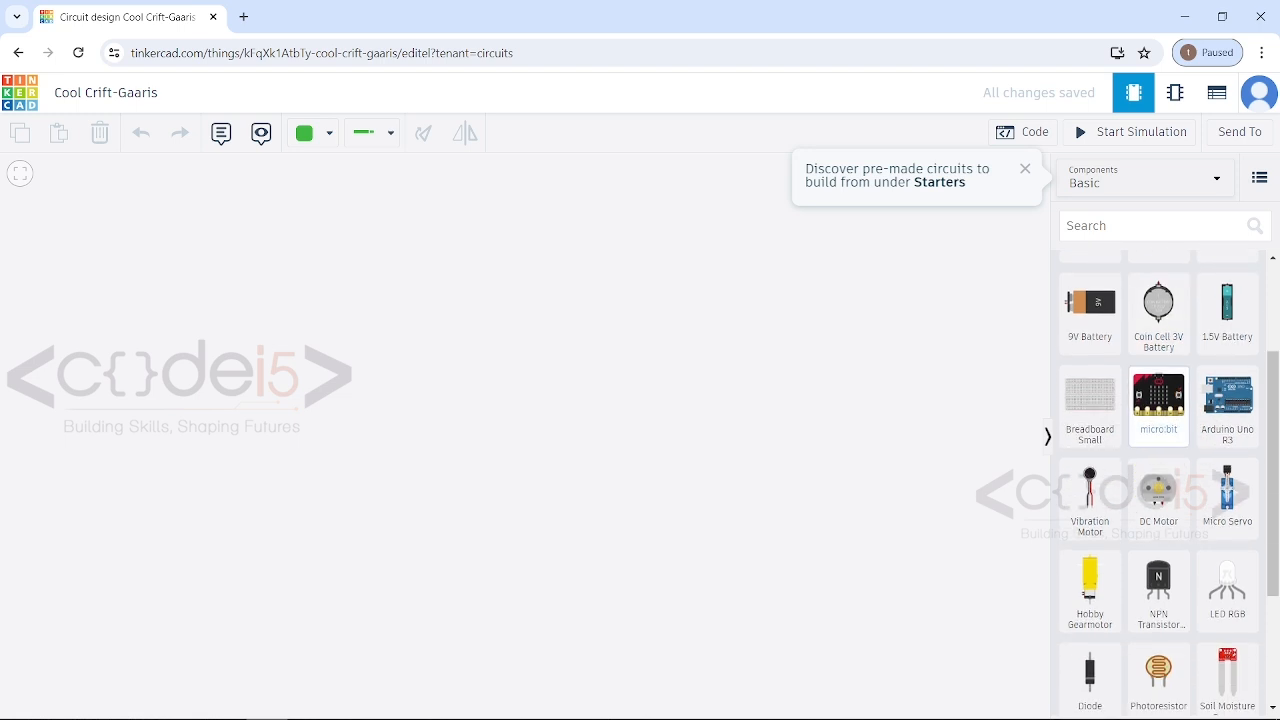
drag(1227, 590, 530, 320)
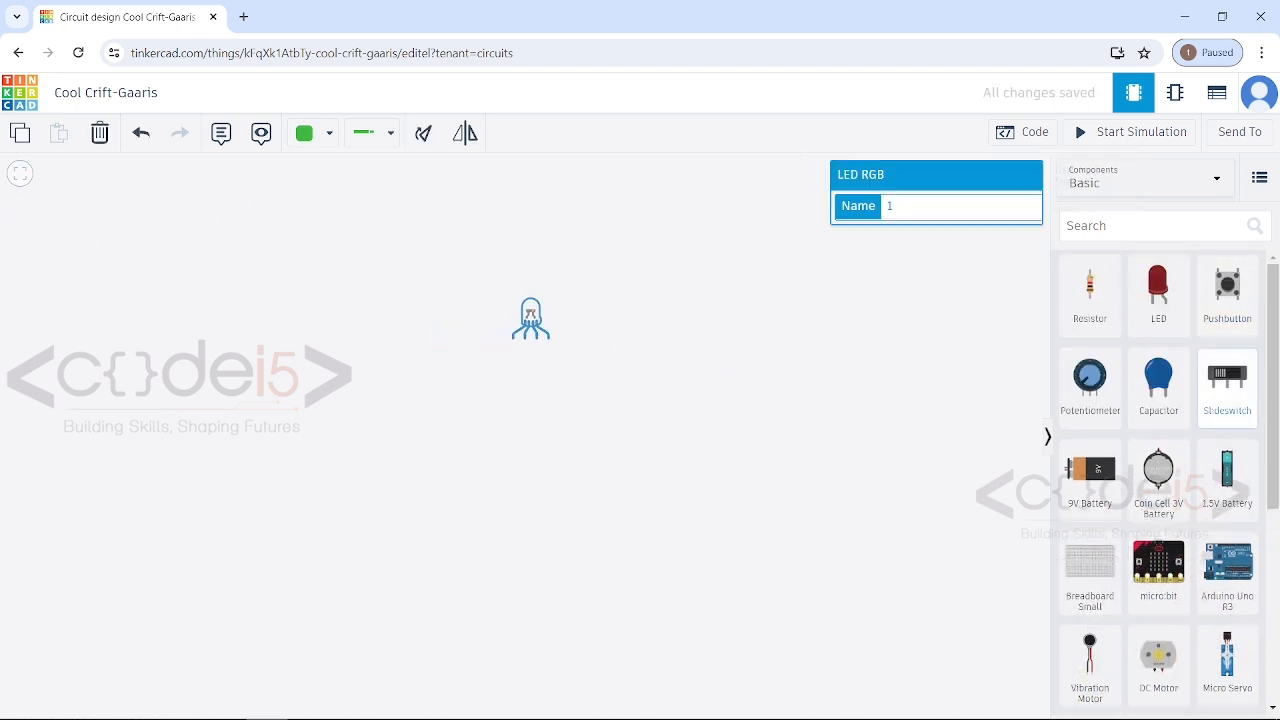
drag(1227, 388, 470, 468)
drag(1227, 388, 701, 478)
- Attach a 1 kΩ resistor to each of the RGB LED's three colour legs, leaving the cathode leg free
drag(1090, 290, 513, 361)
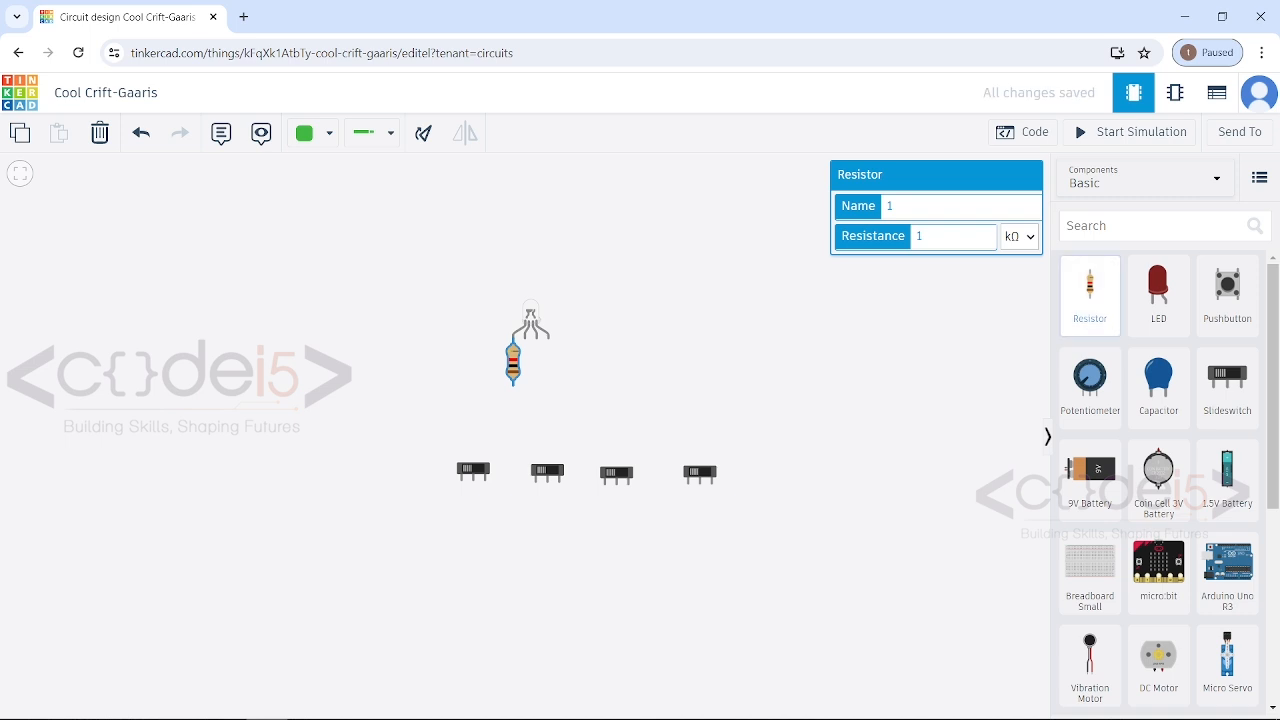
drag(1090, 290, 537, 361)
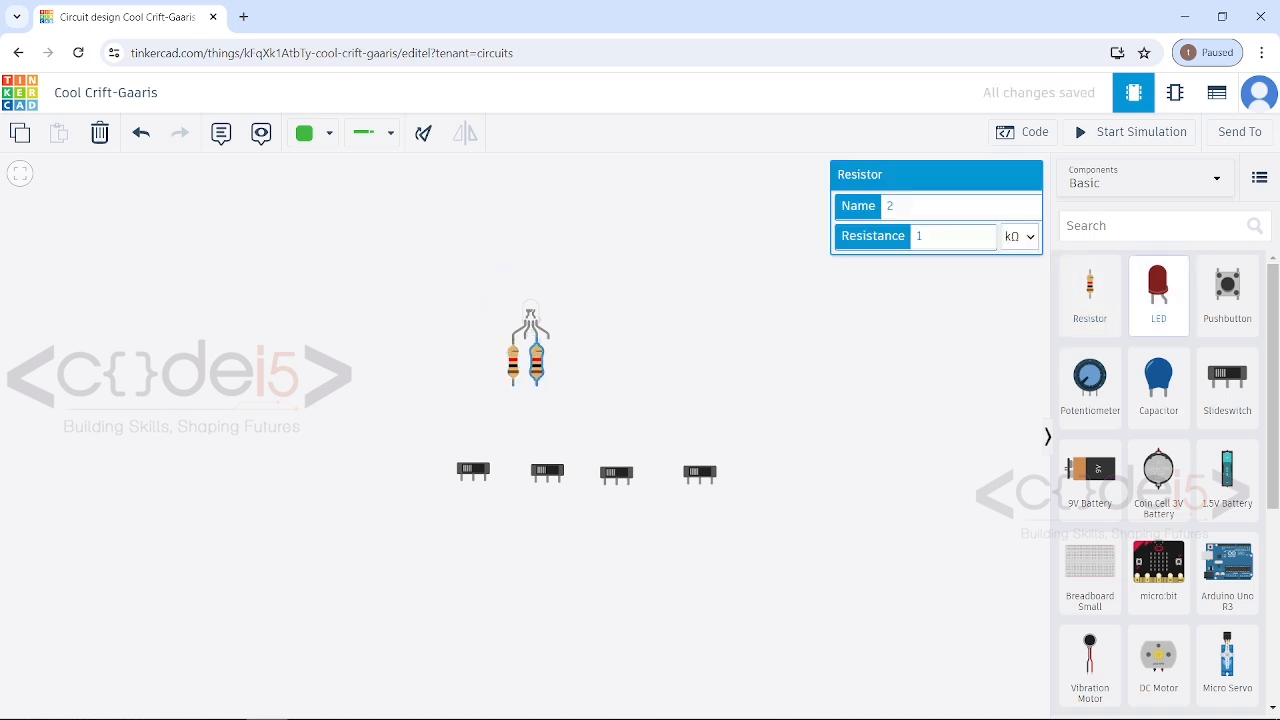
drag(1090, 290, 546, 362)
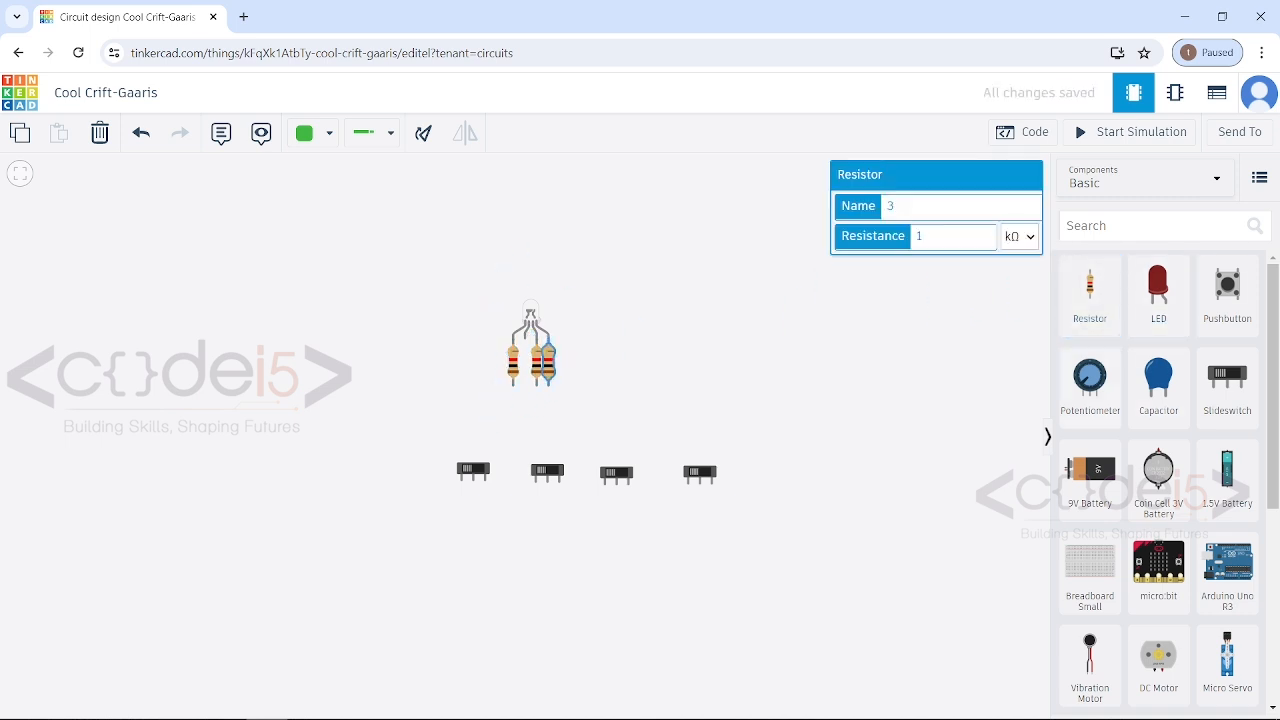
- Add a 9V battery below the row of slide switches
scroll(1158, 390, down, 5)
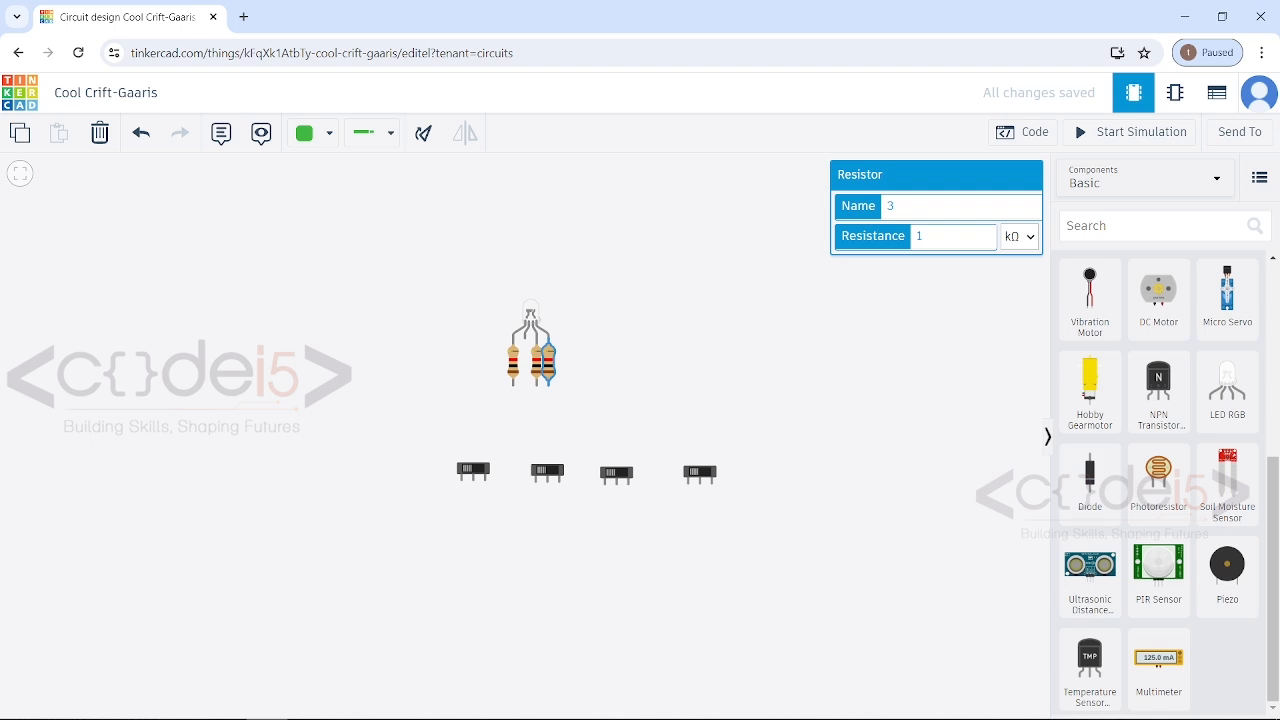
scroll(1090, 360, up, 3)
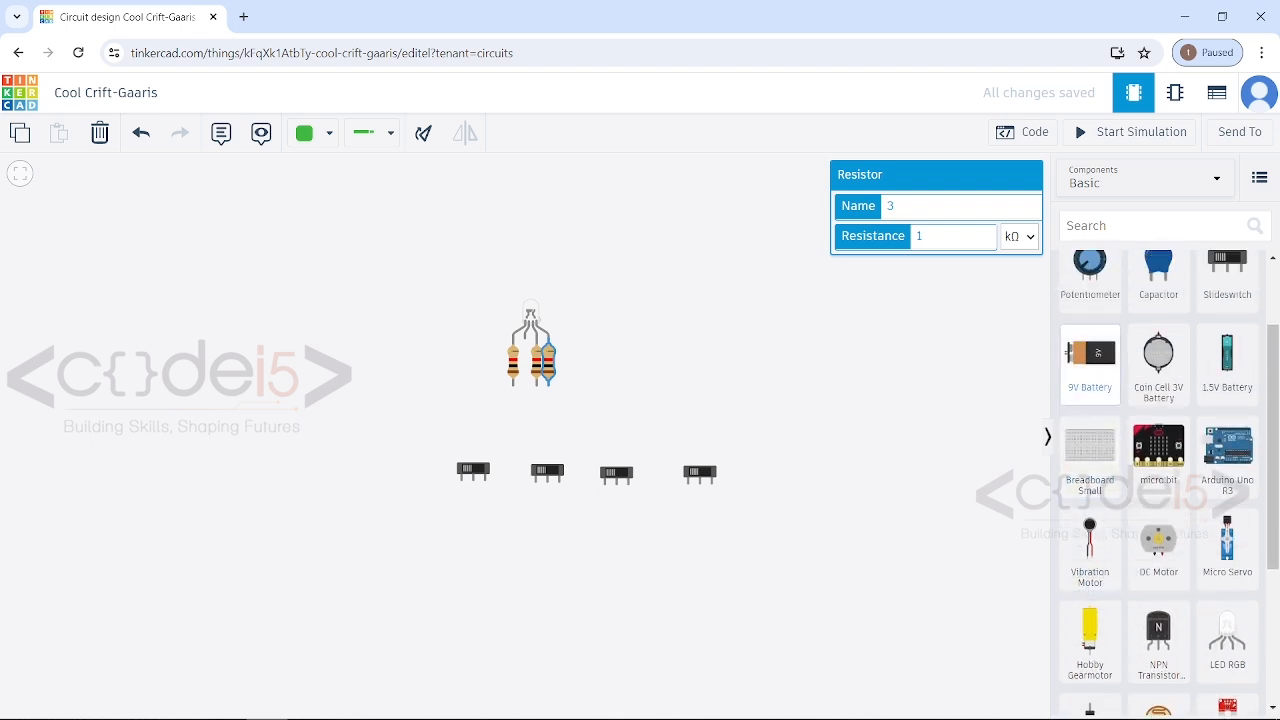
drag(1090, 355, 718, 615)
scroll(507, 548, down, 1)
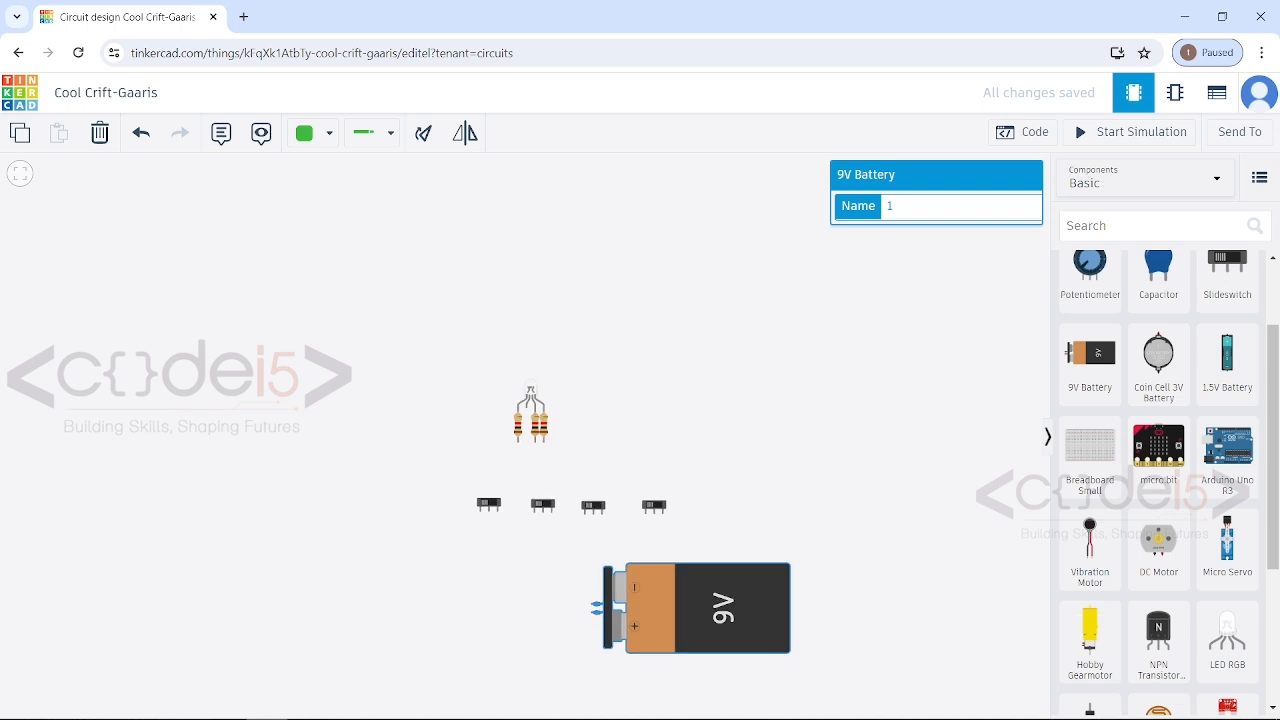
key(Escape)
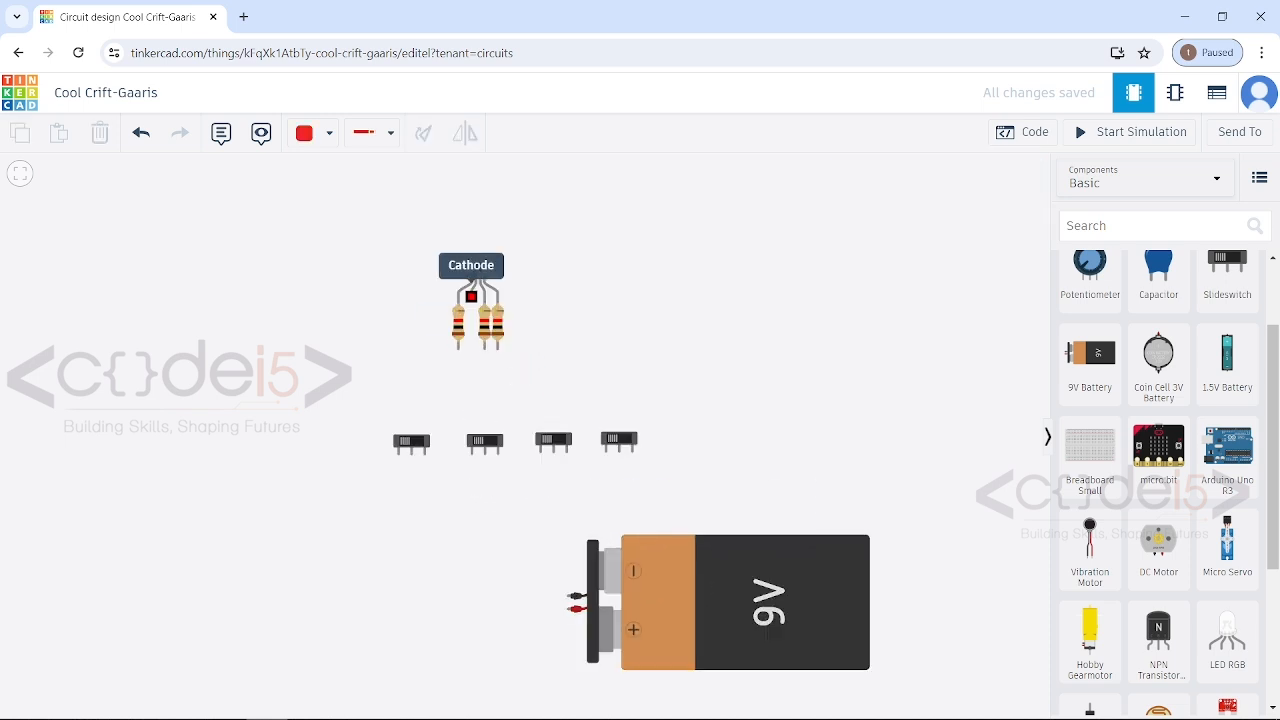
- Wire the RGB LED's cathode around the switches to the battery's negative terminal and colour the wire black
click(473, 292)
click(472, 386)
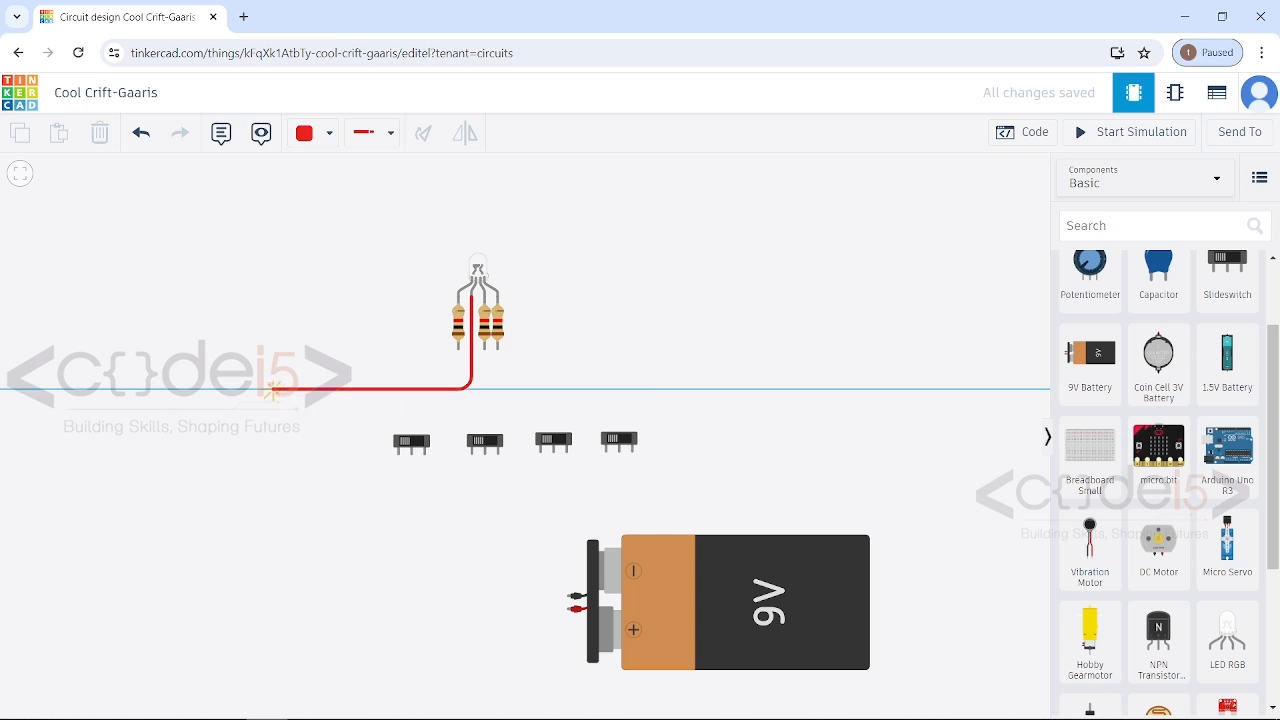
click(273, 391)
click(273, 584)
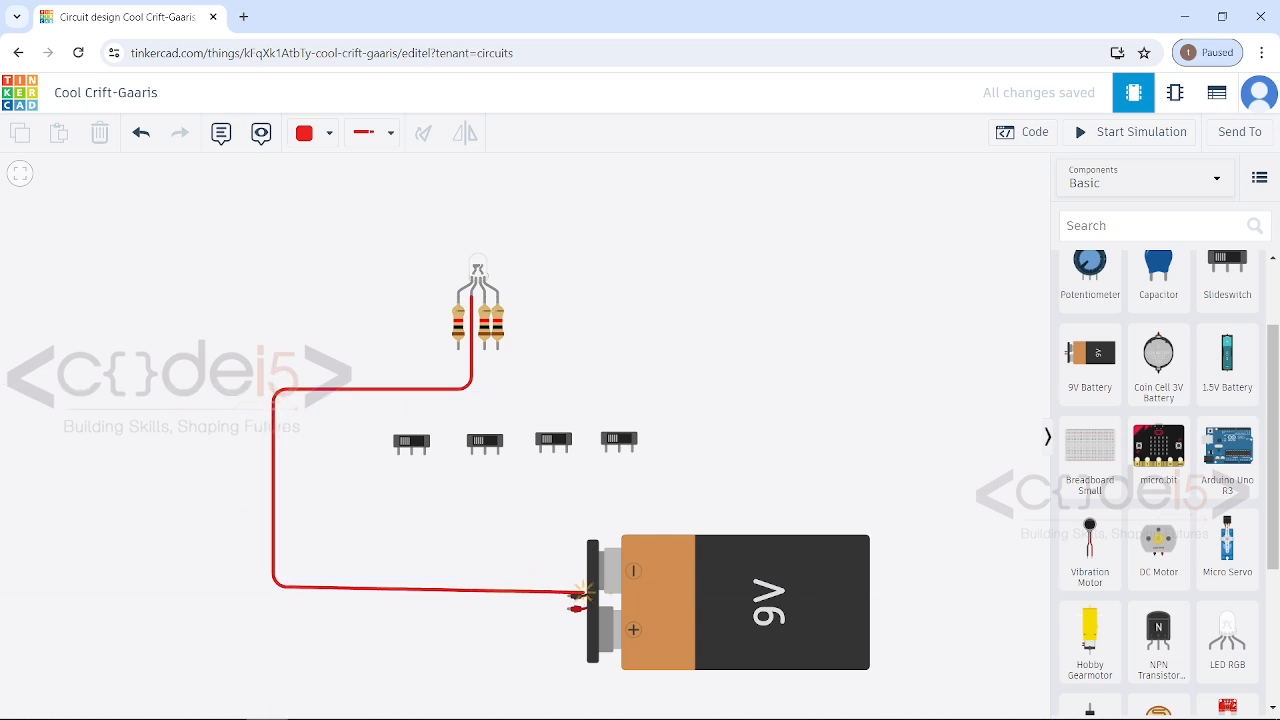
click(570, 596)
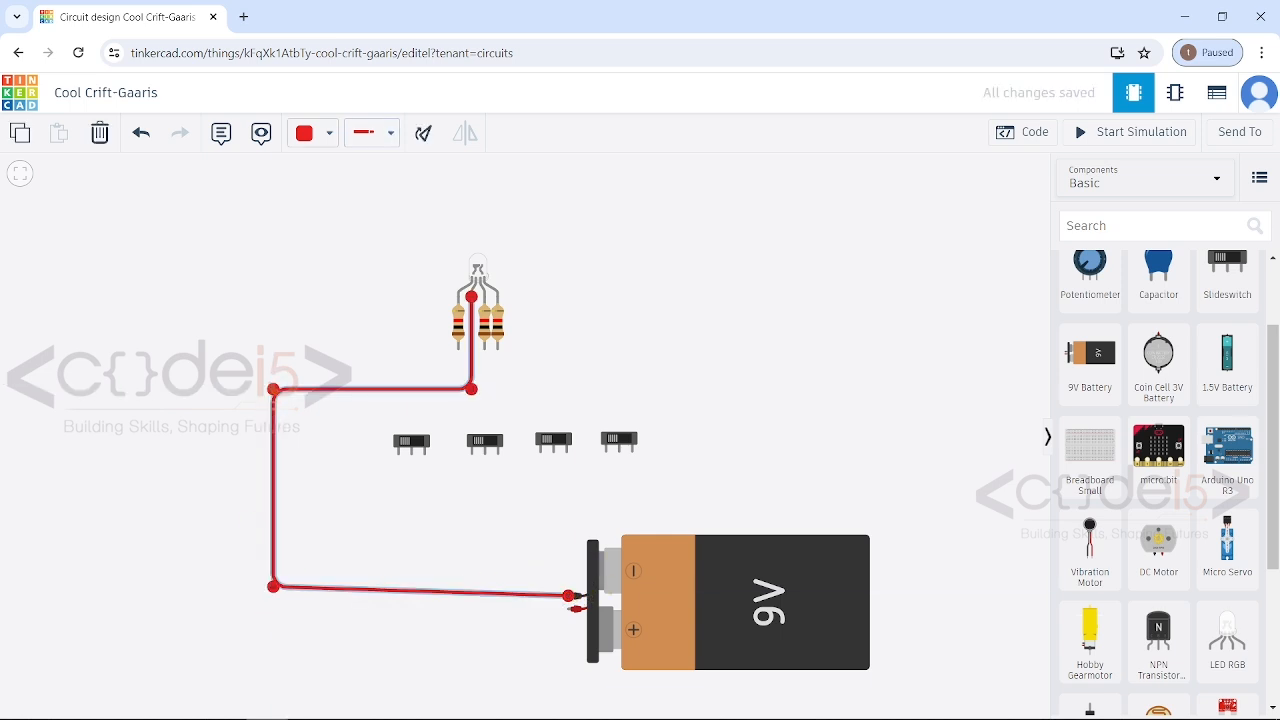
click(308, 133)
click(349, 189)
key(Escape)
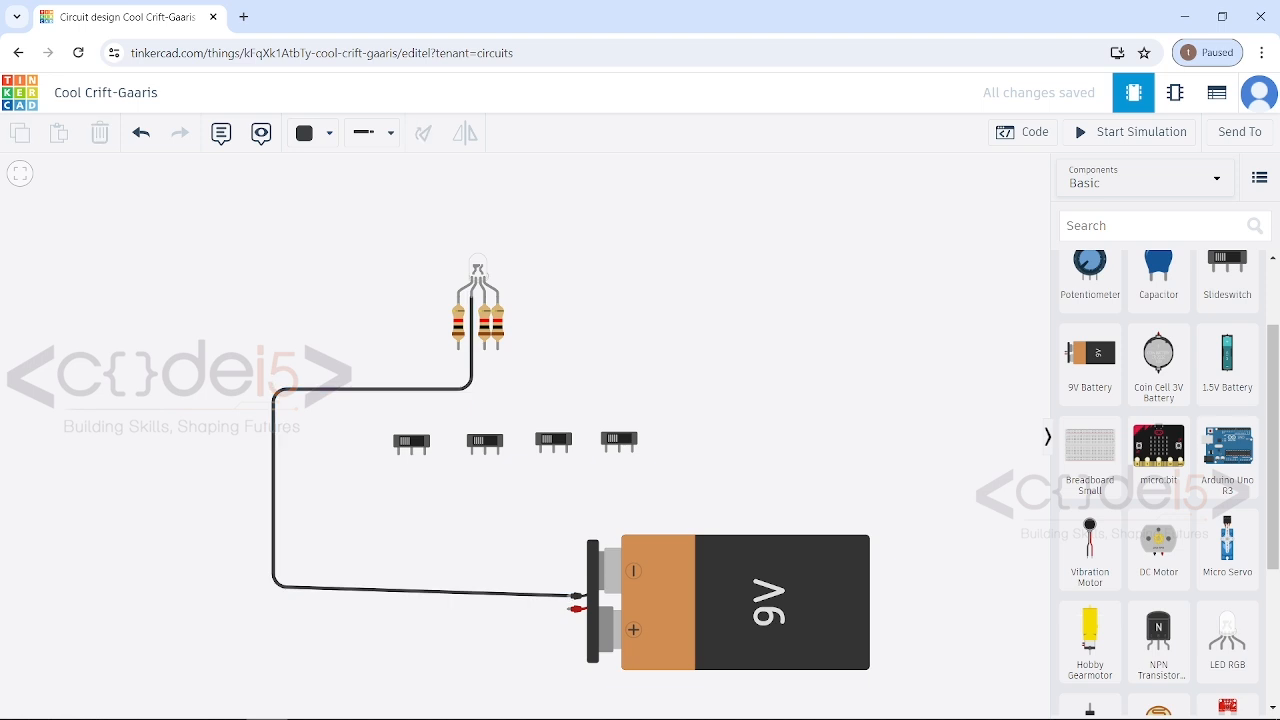
- Wire the battery's positive terminal to the first slide switch's Common pin and colour the wire red
click(411, 442)
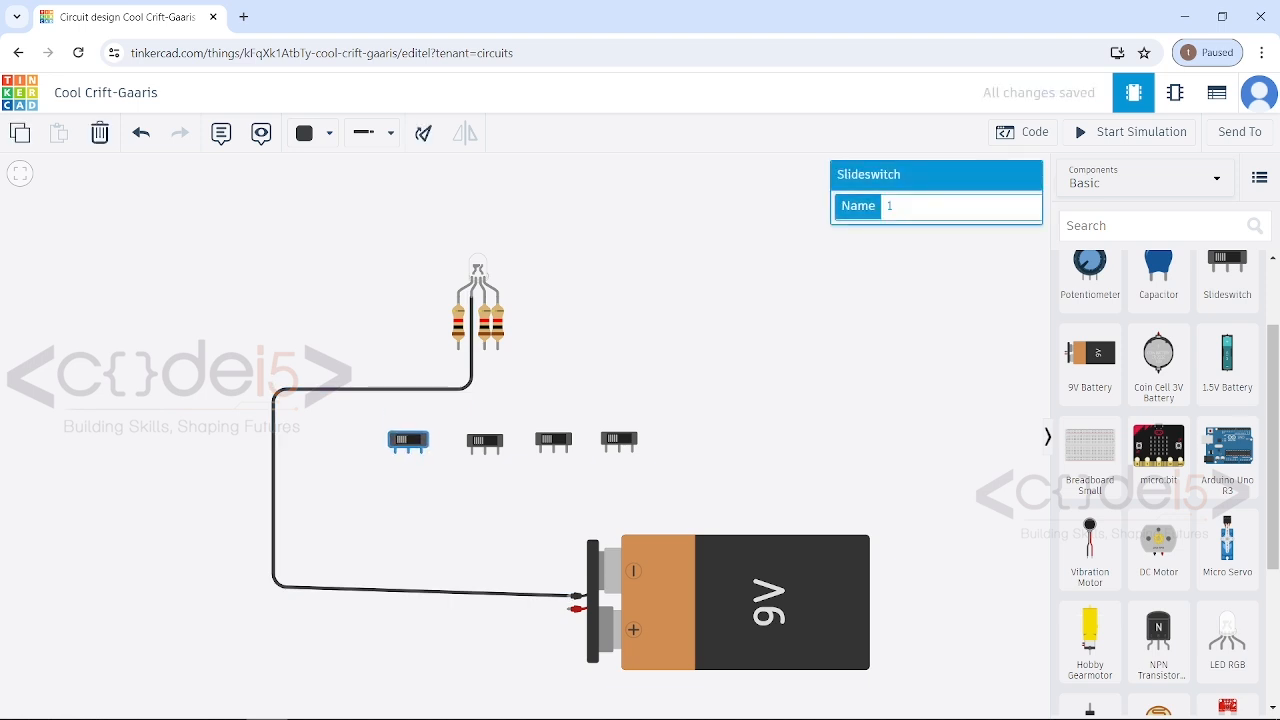
key(Escape)
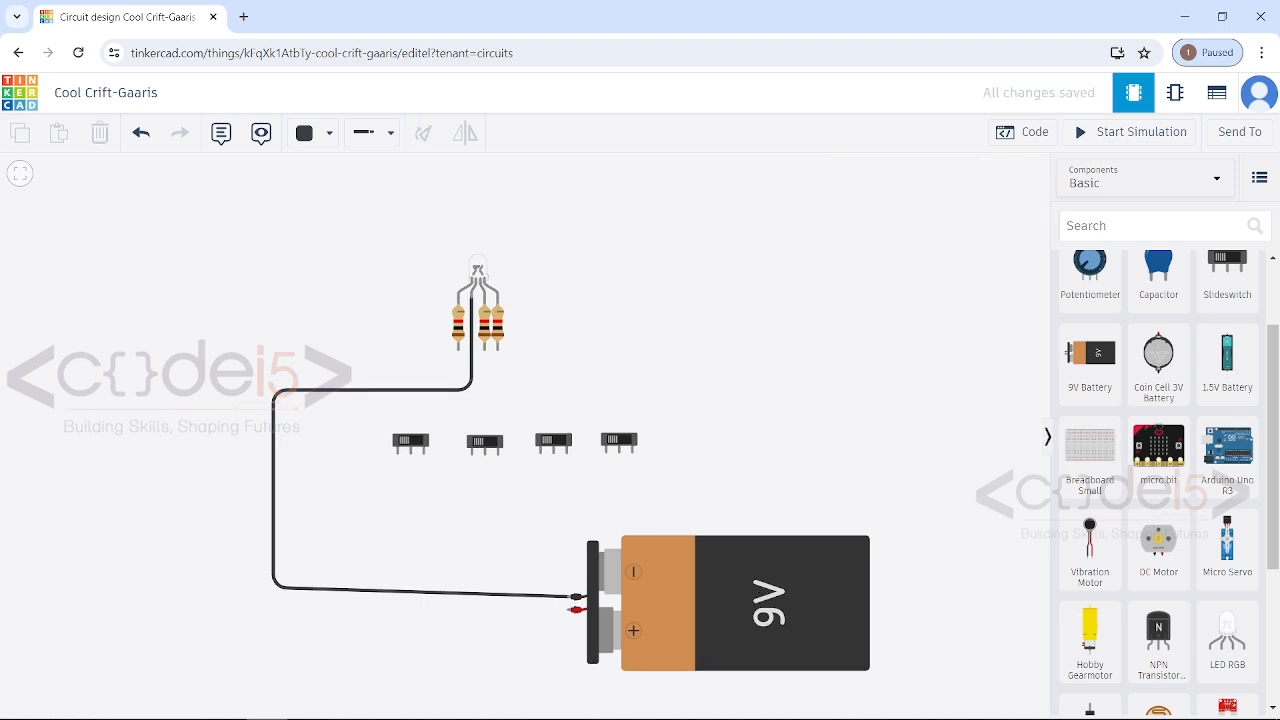
click(576, 609)
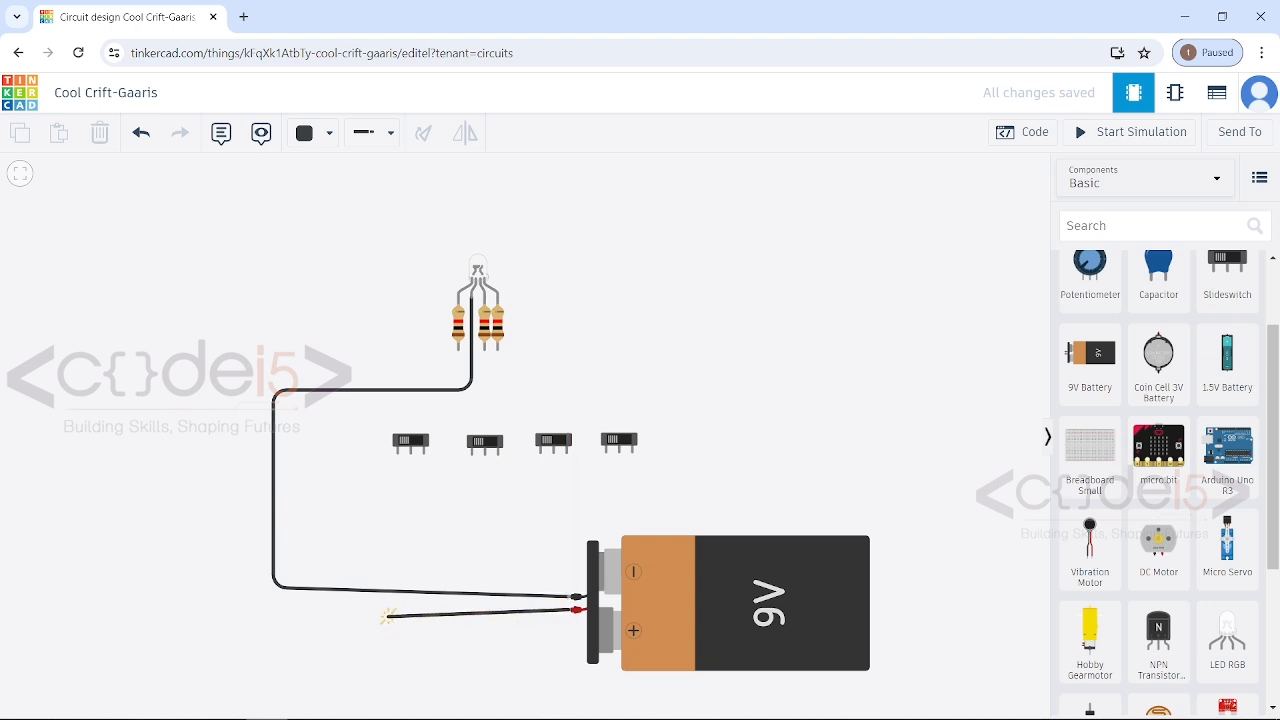
click(405, 609)
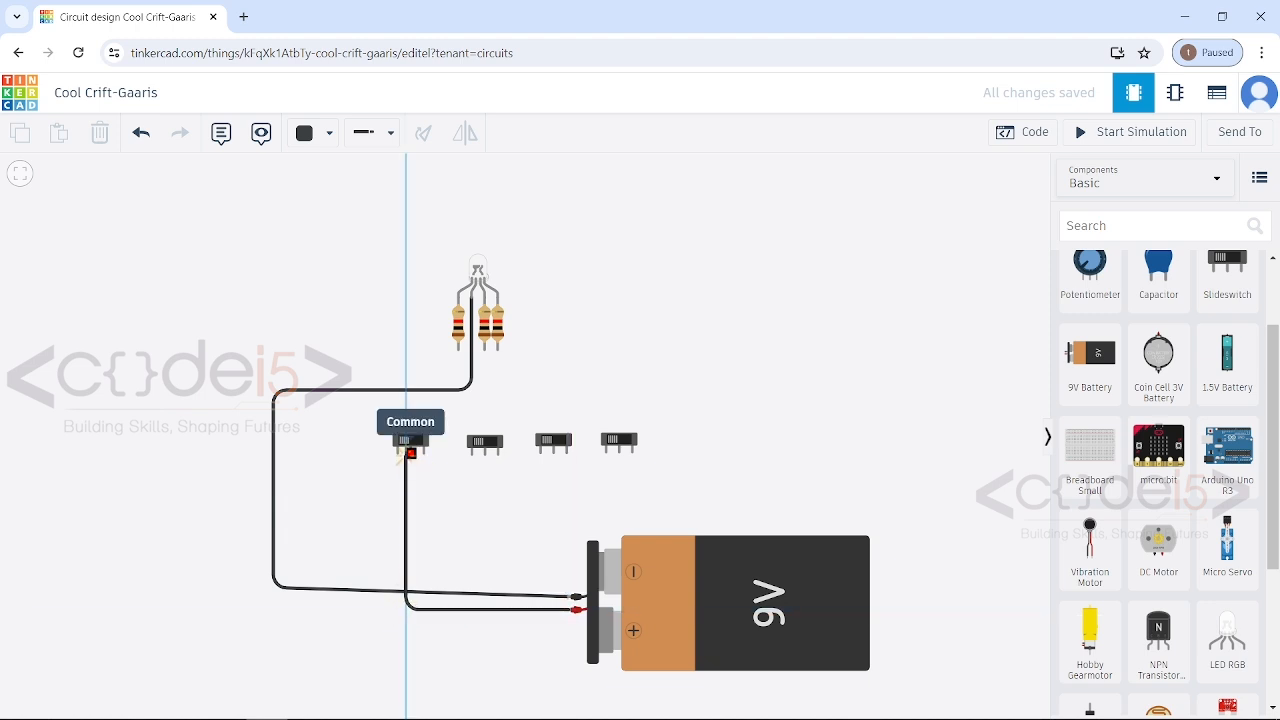
click(410, 453)
key(Escape)
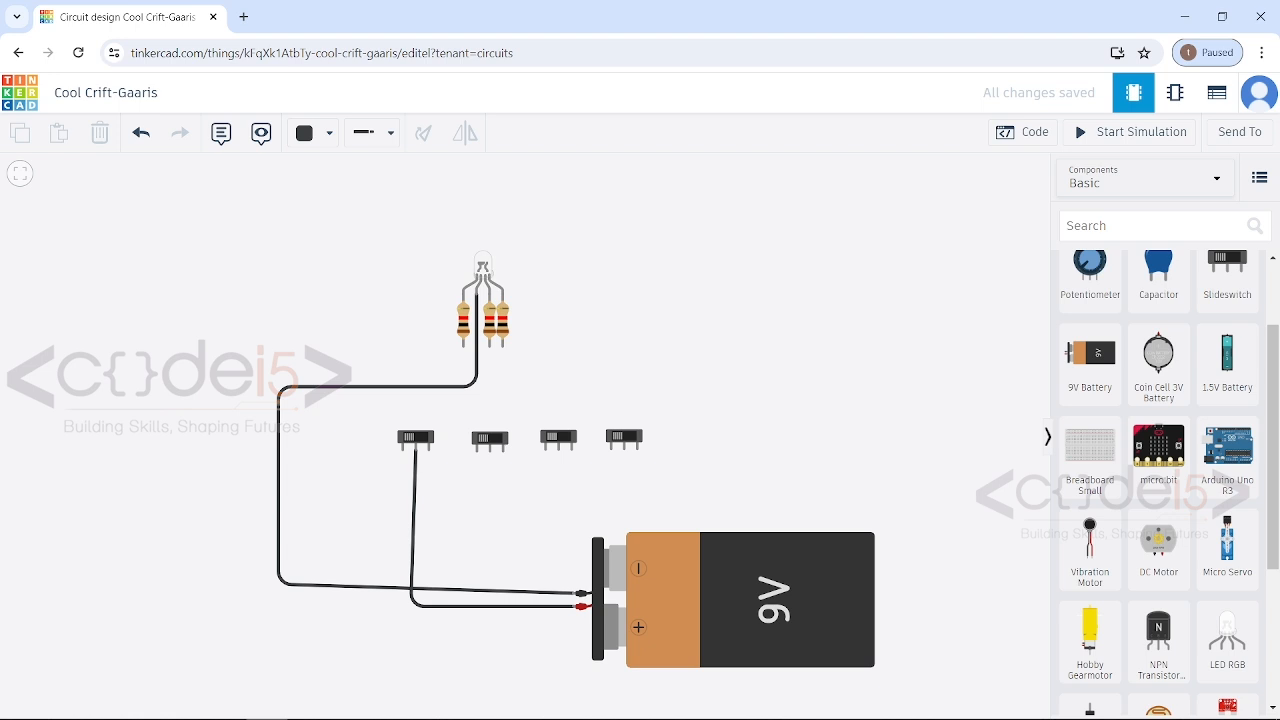
click(490, 605)
click(305, 133)
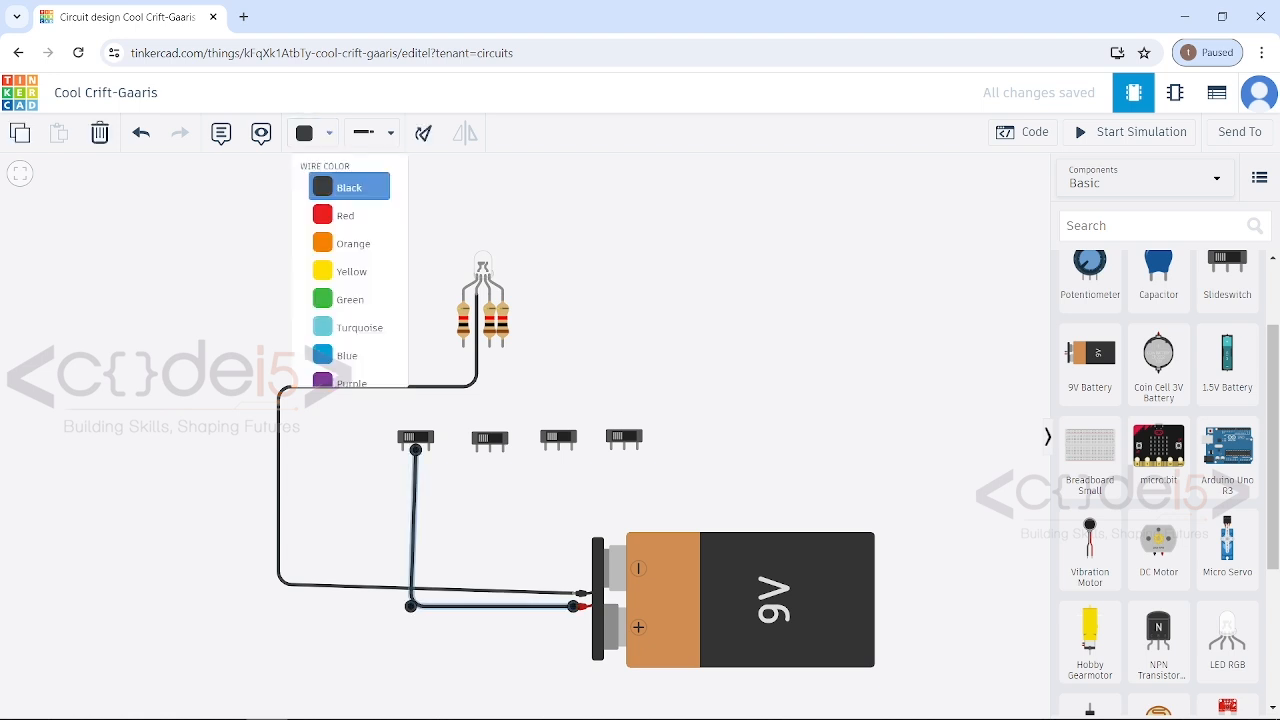
click(340, 215)
click(430, 480)
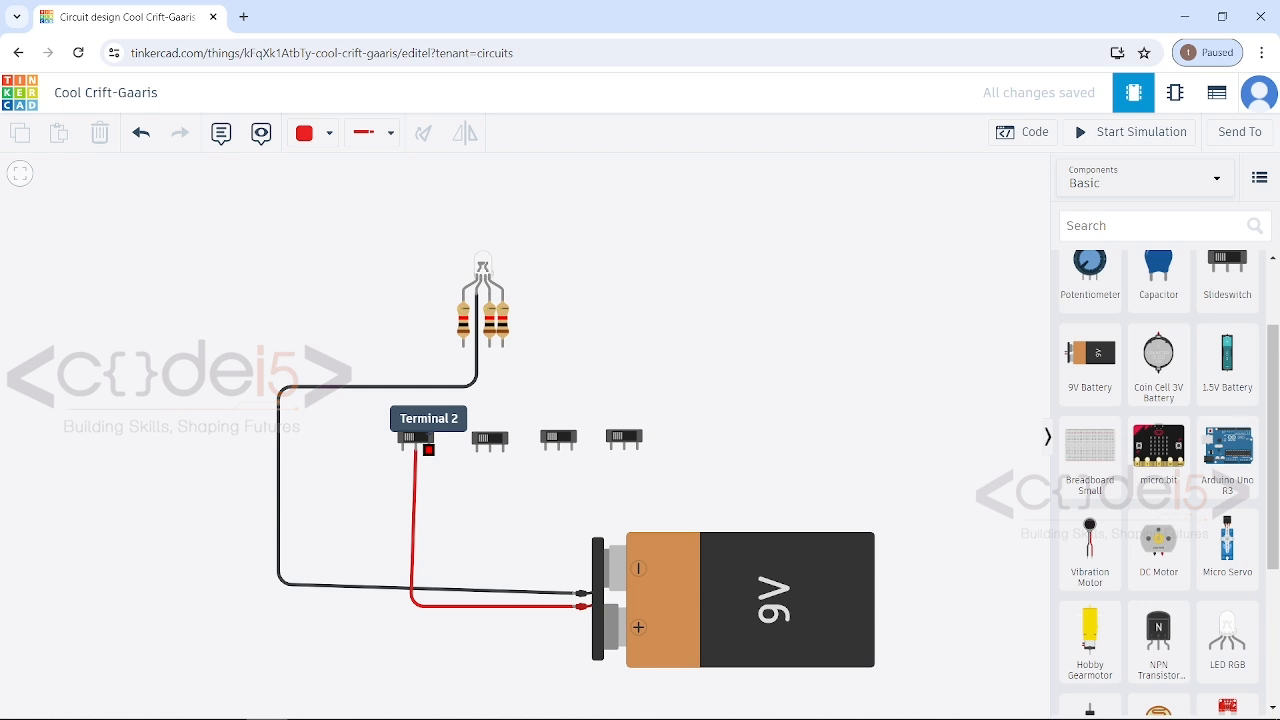
- Connect Terminal 2 of the first slide switch to the Common pin of the second switch with a red wire
click(428, 449)
click(430, 488)
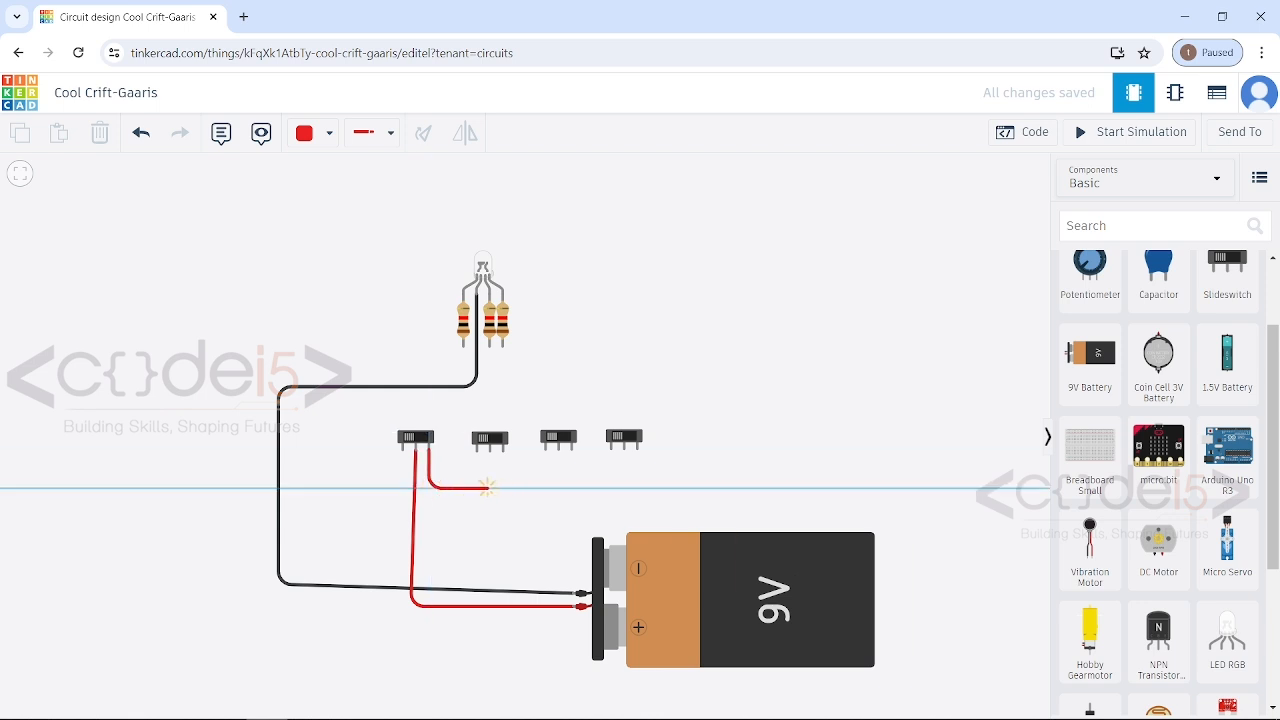
click(487, 488)
click(490, 450)
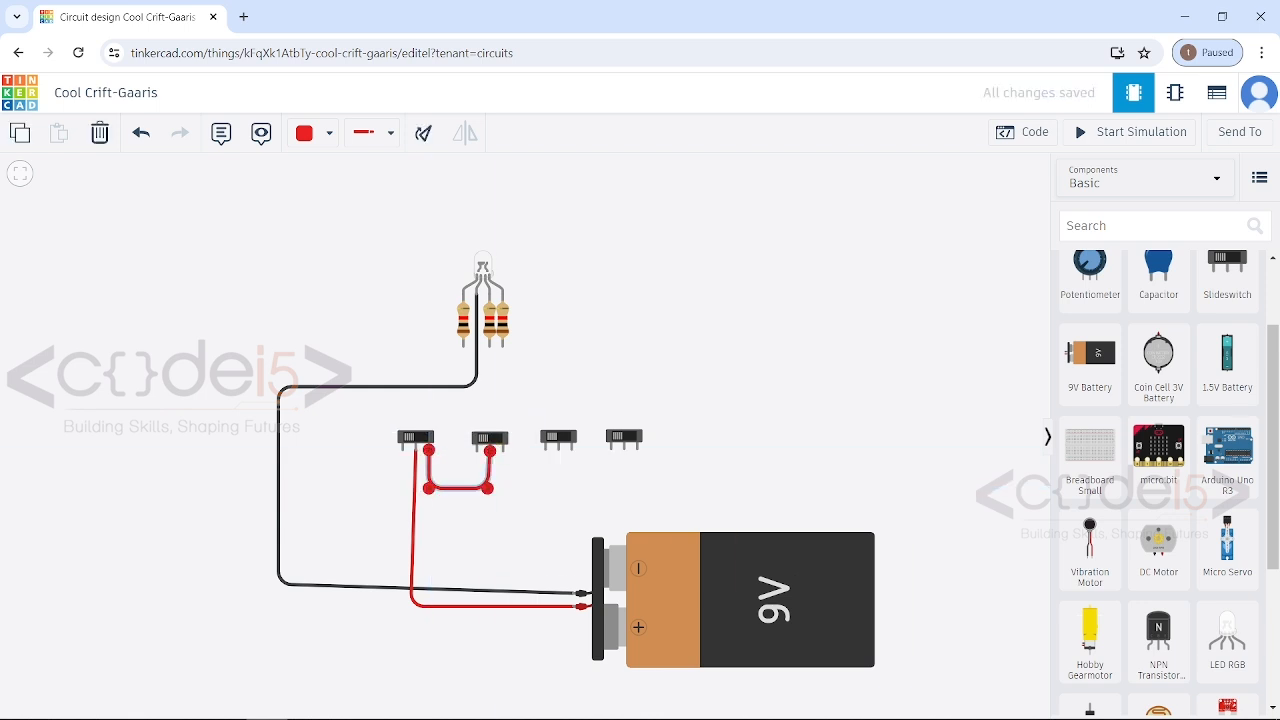
- Connect the third slide switch's Common pin to the second switch's Common pin with a red wire
click(558, 450)
click(558, 490)
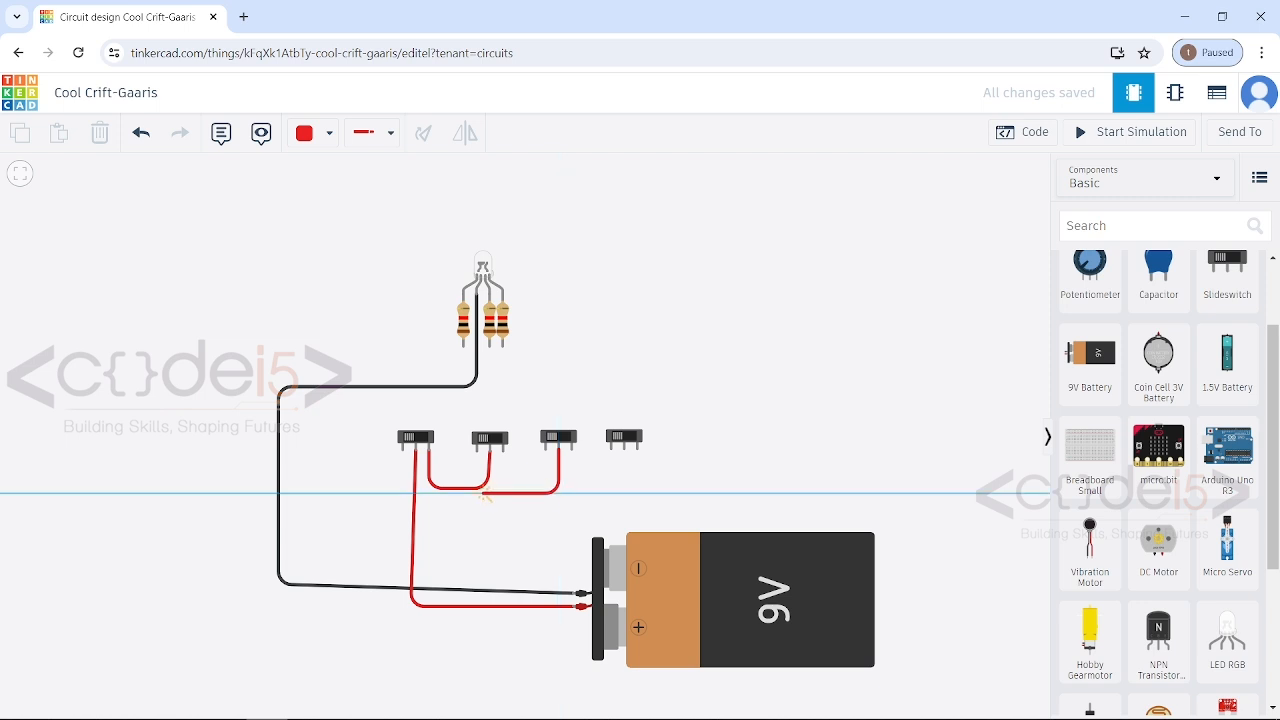
click(488, 490)
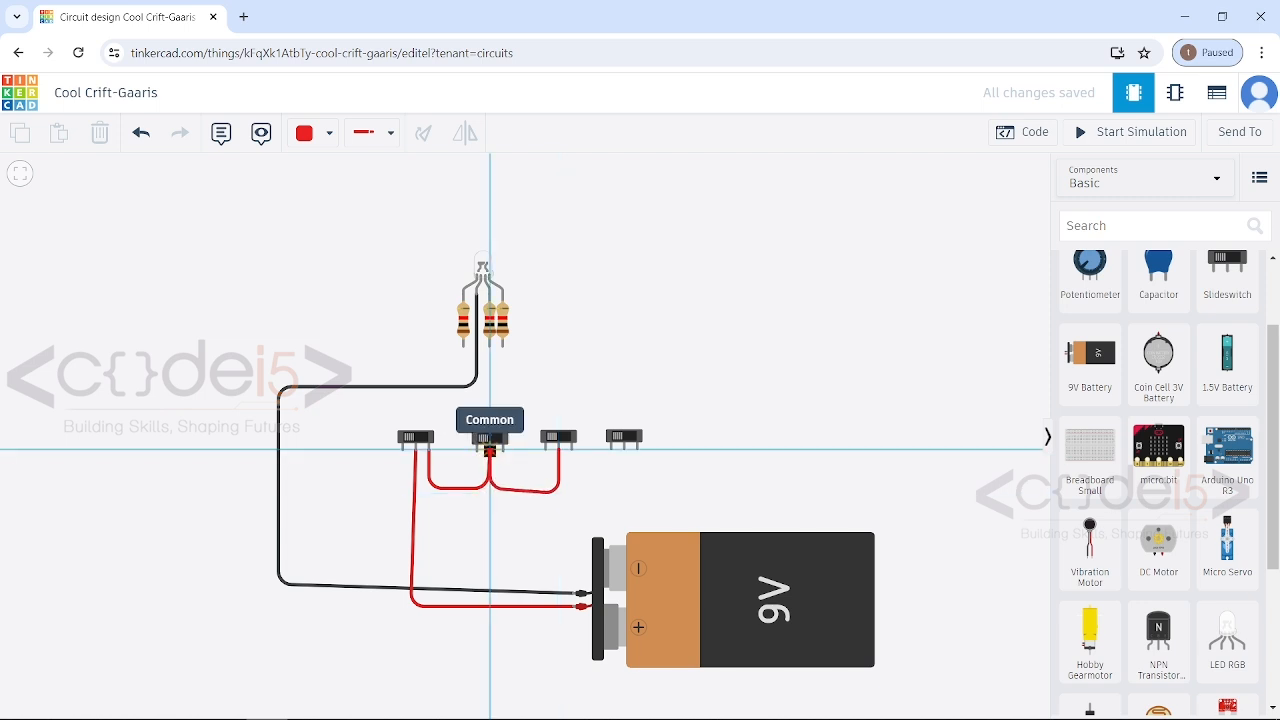
click(490, 450)
- Connect the fourth slide switch's Common pin to the third switch's Common pin with a red wire
click(624, 450)
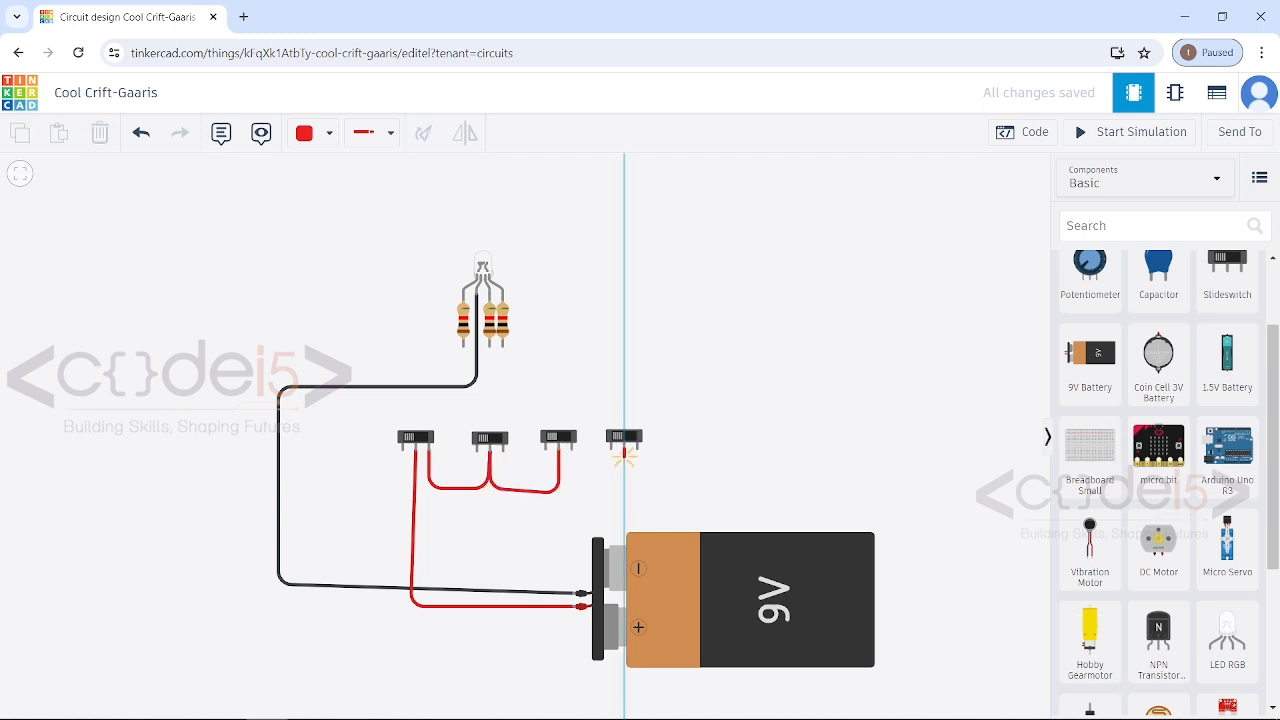
click(624, 492)
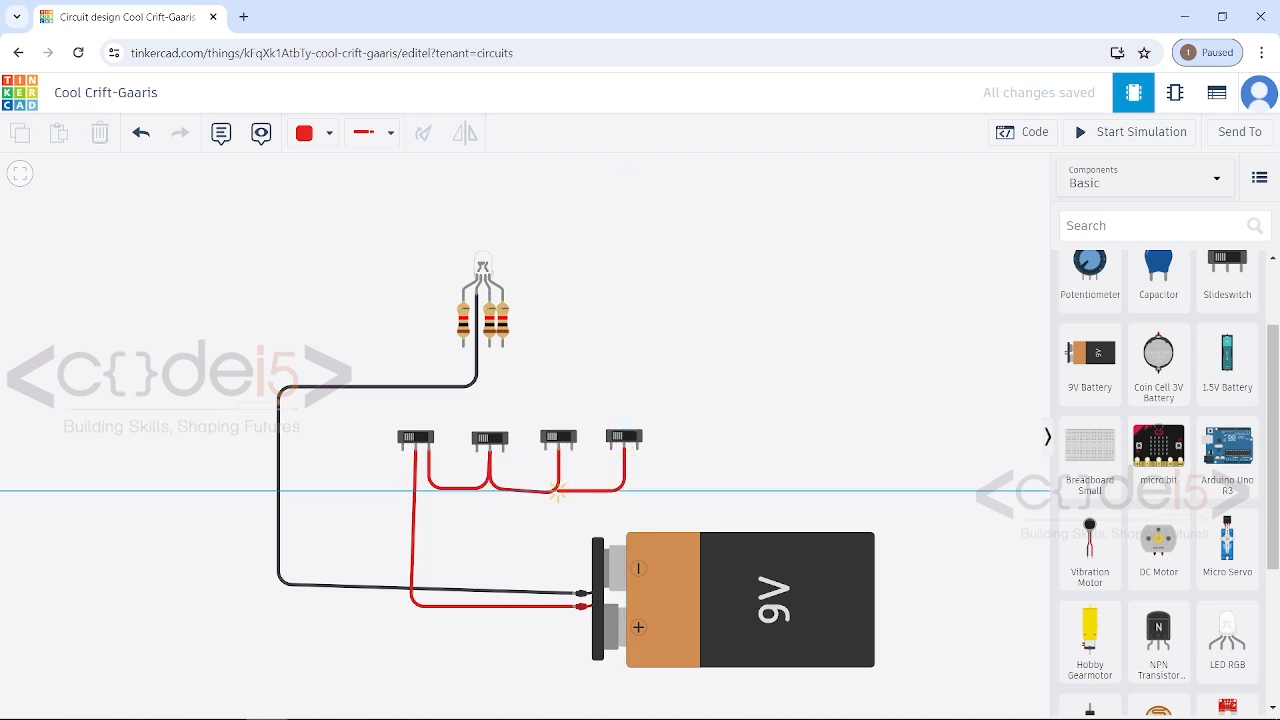
click(558, 450)
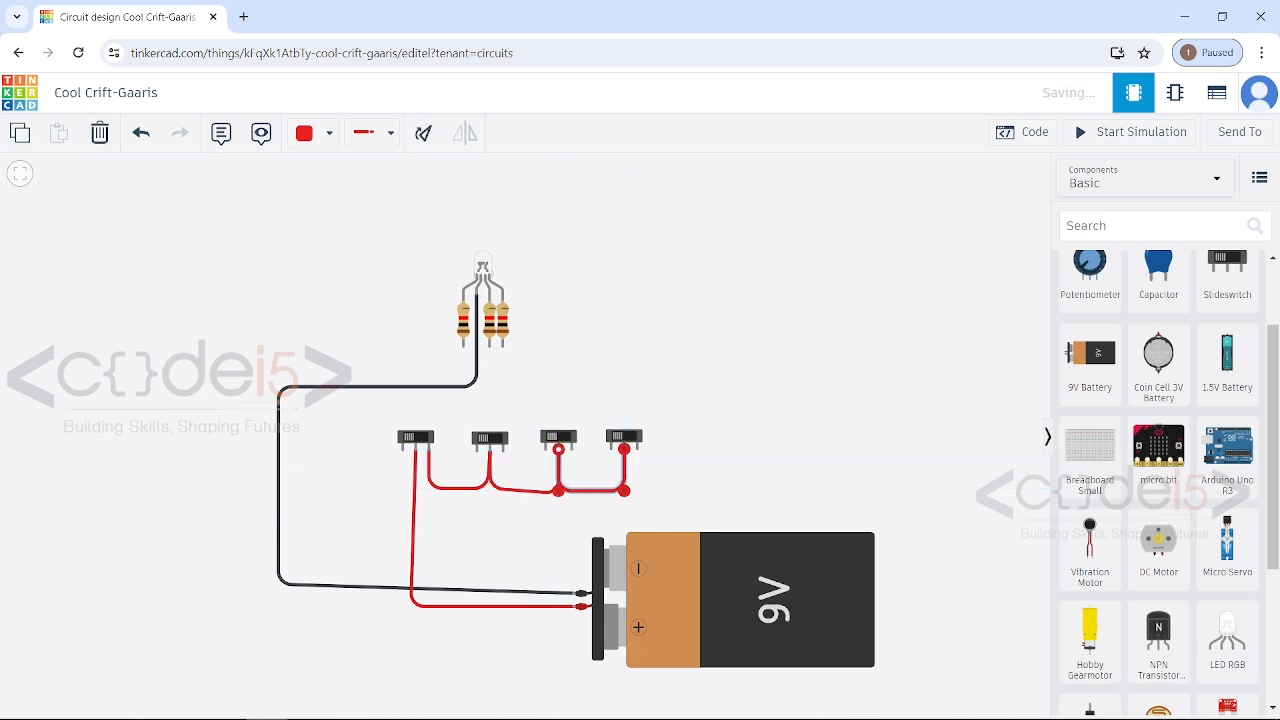
key(Escape)
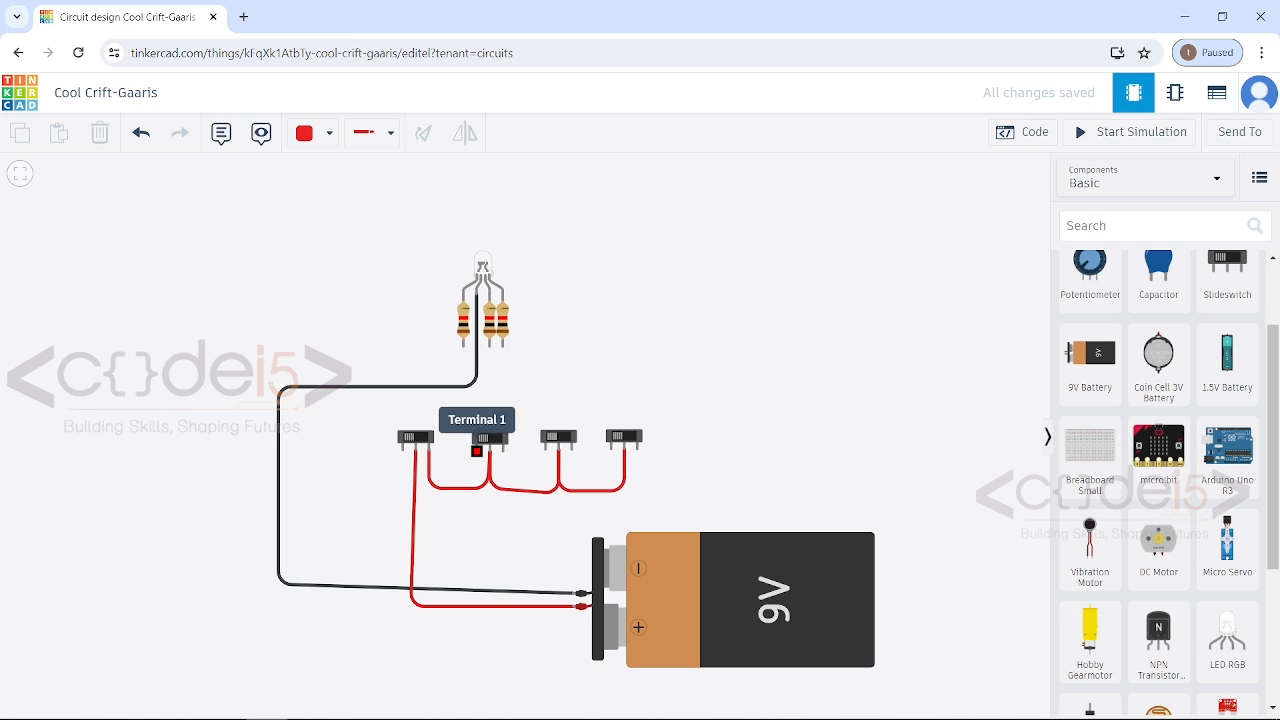
- Wire Terminal 1 of the second slide switch to the free end of the leftmost resistor
click(477, 448)
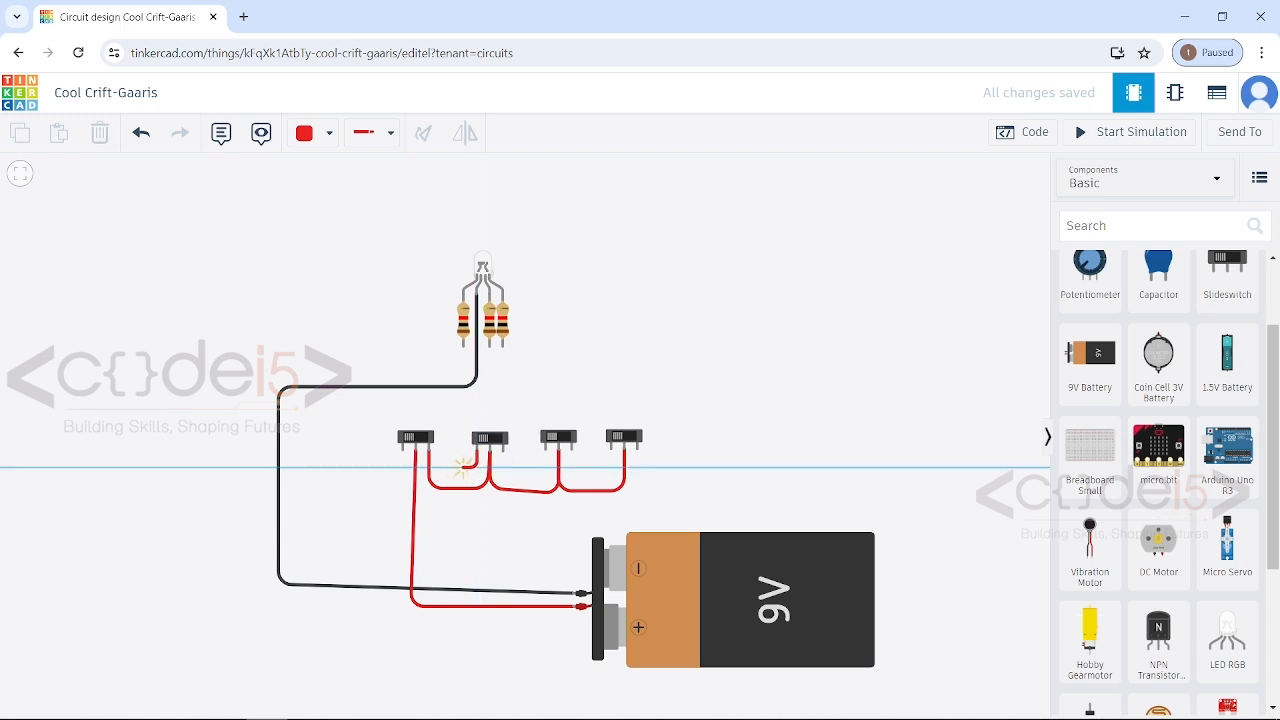
click(463, 467)
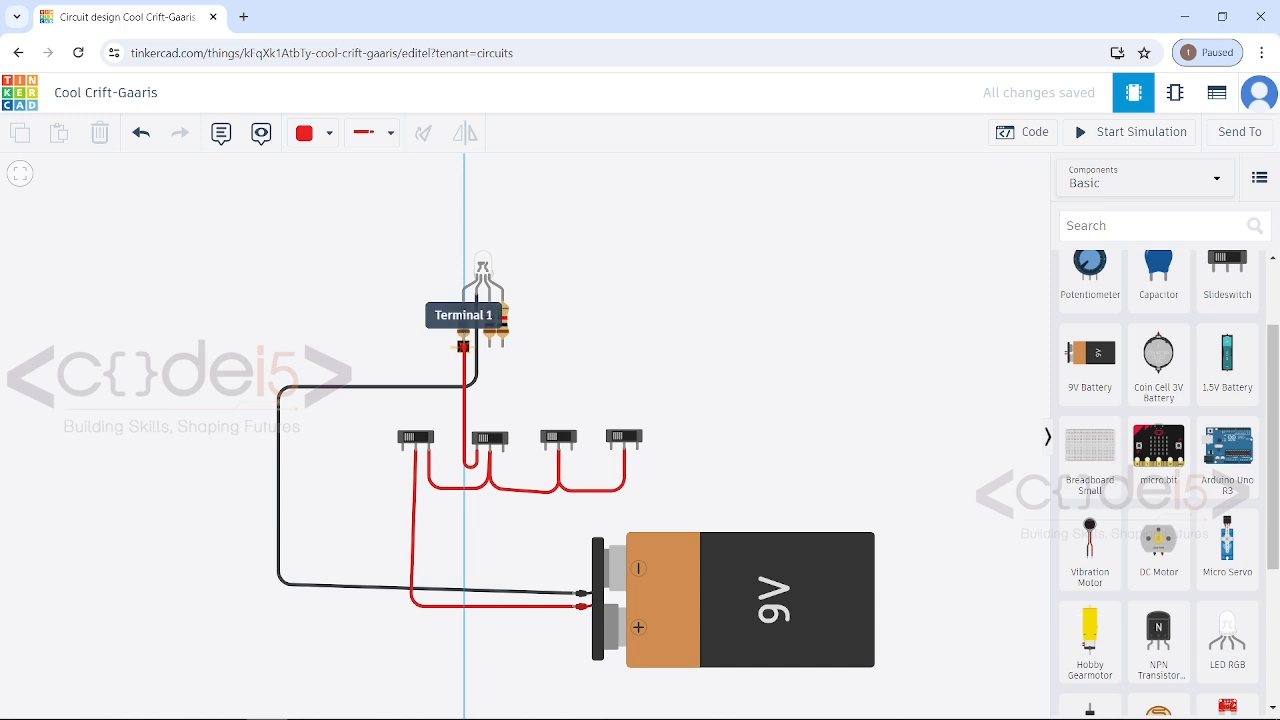
click(463, 346)
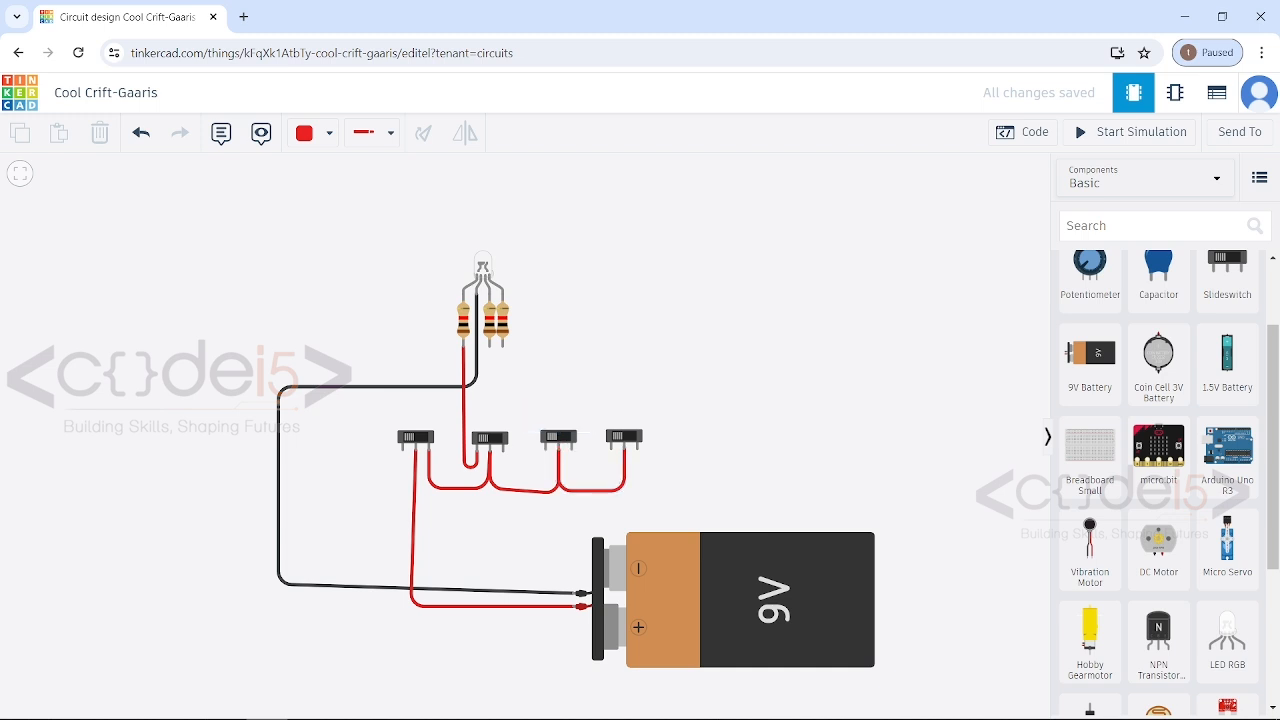
- Wire Terminal 2 of the third slide switch to the free end of the middle resistor
click(571, 449)
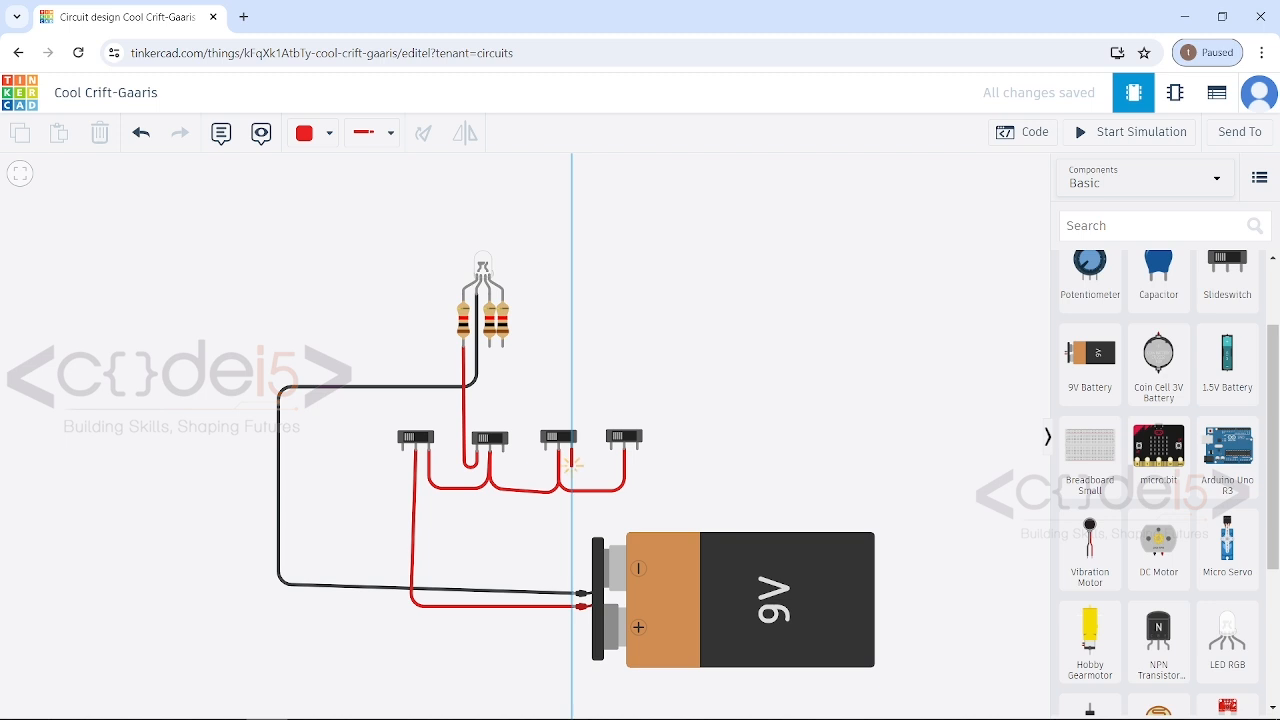
click(578, 466)
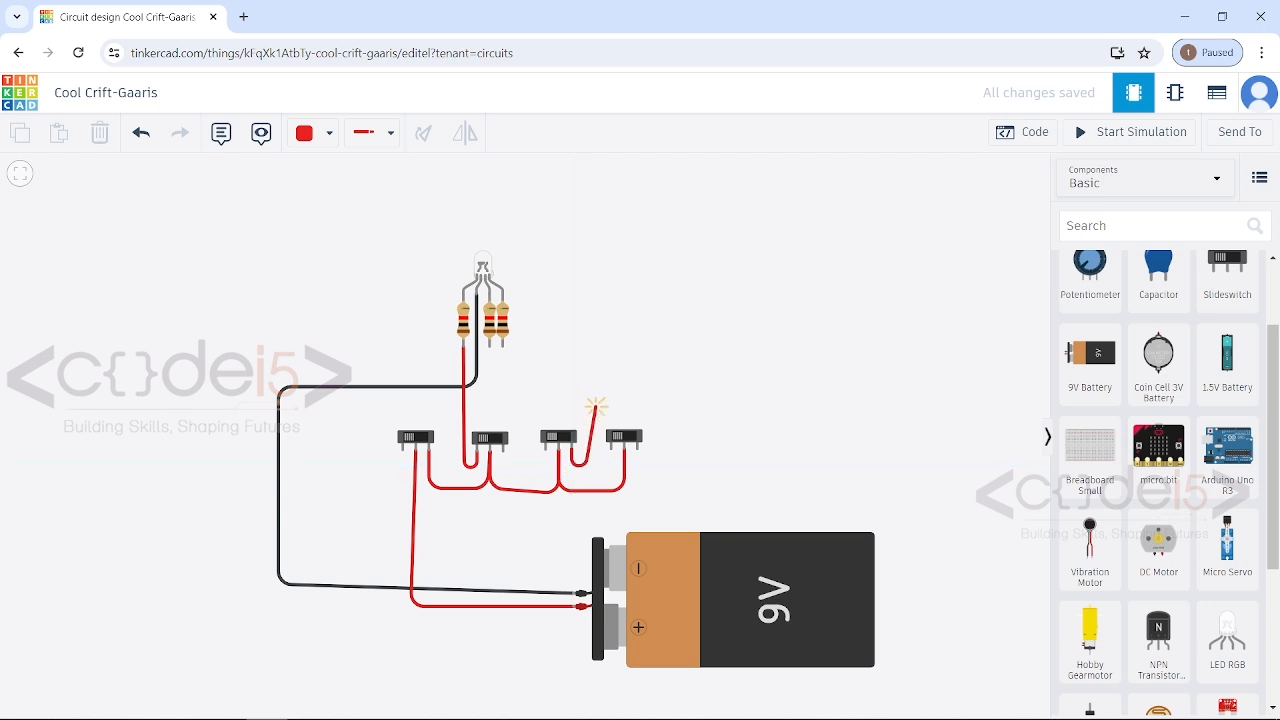
click(587, 402)
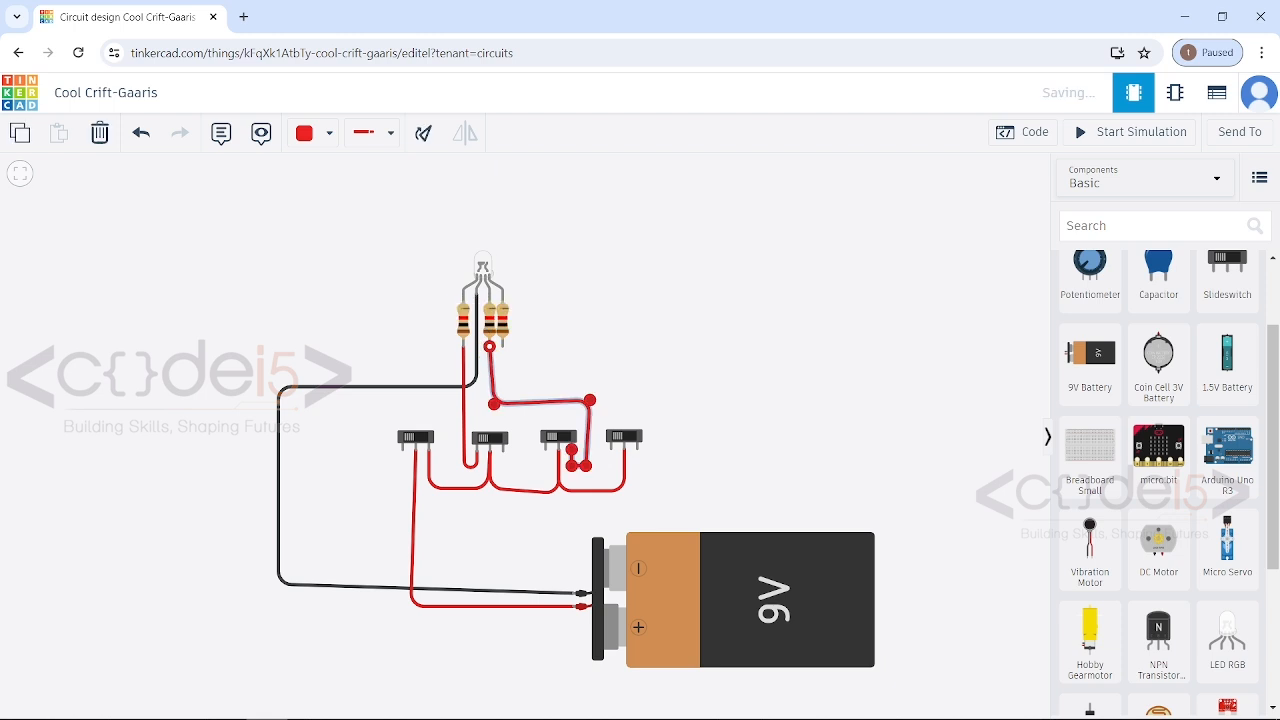
click(495, 345)
- Wire the free end of the rightmost resistor to Terminal 2 of the fourth slide switch
click(504, 348)
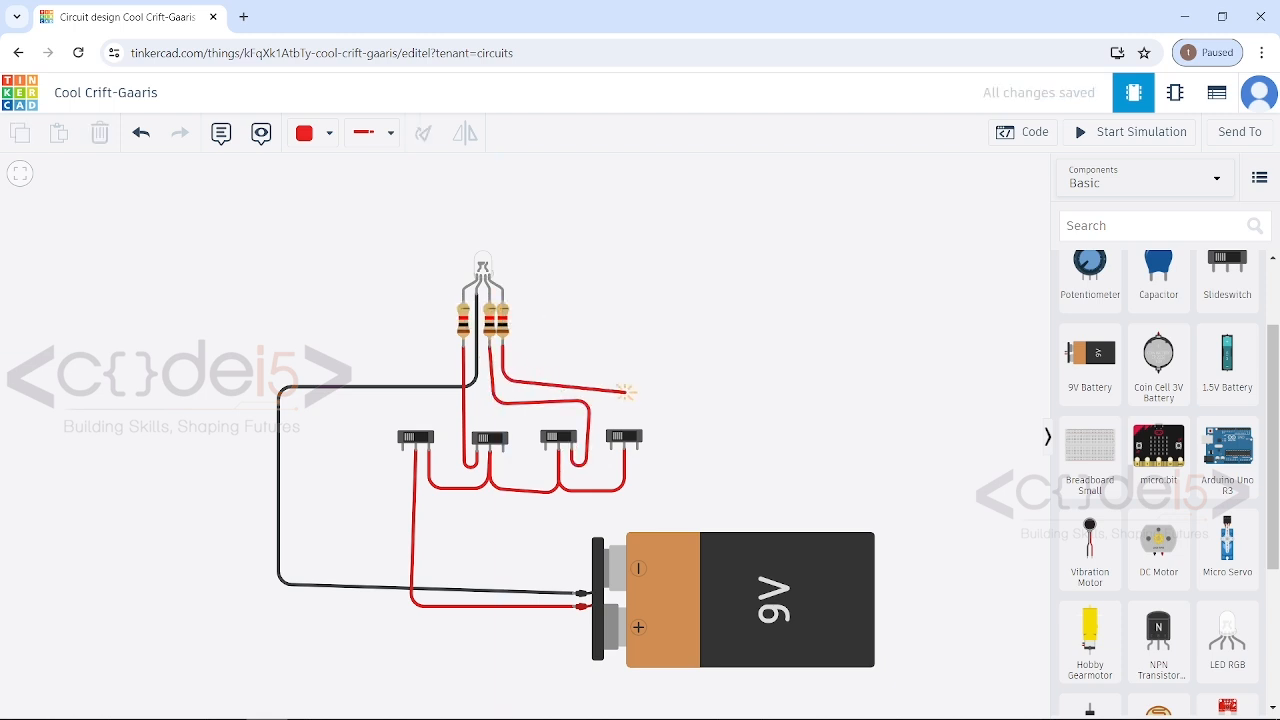
click(665, 468)
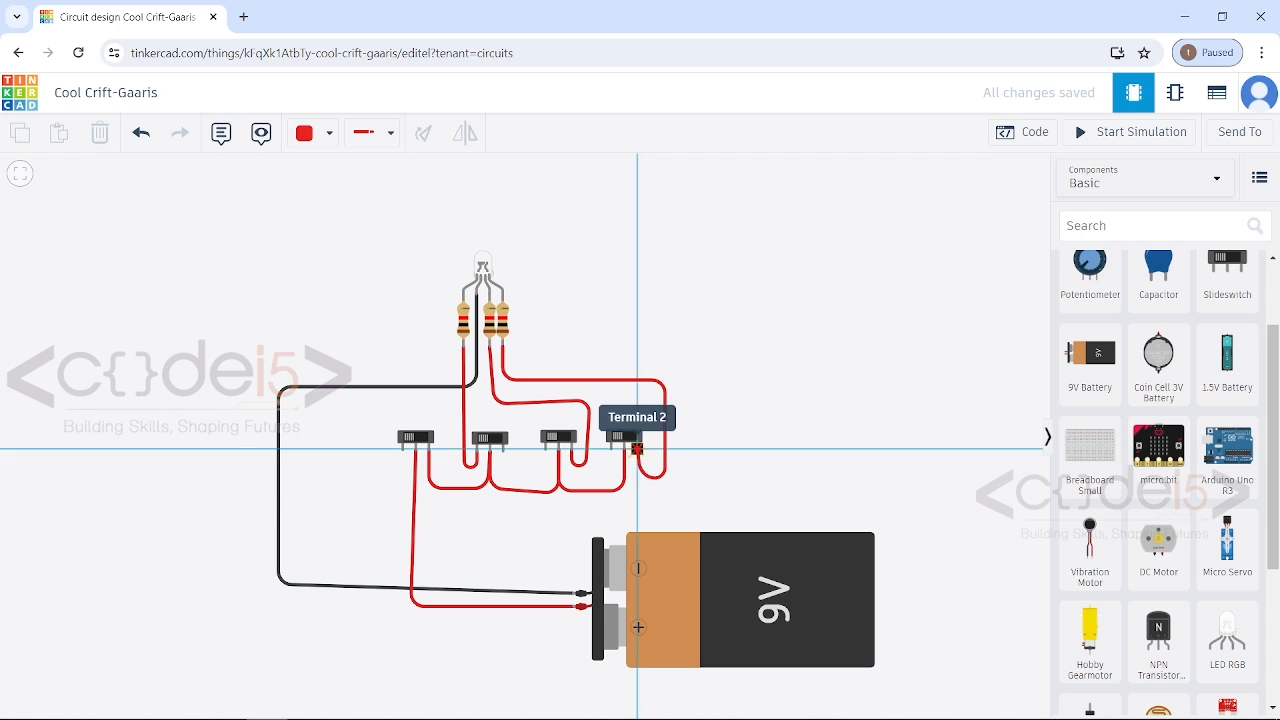
click(640, 450)
- Start the simulation and test the first and second slide switches by toggling each of them
scroll(560, 450, down, 2)
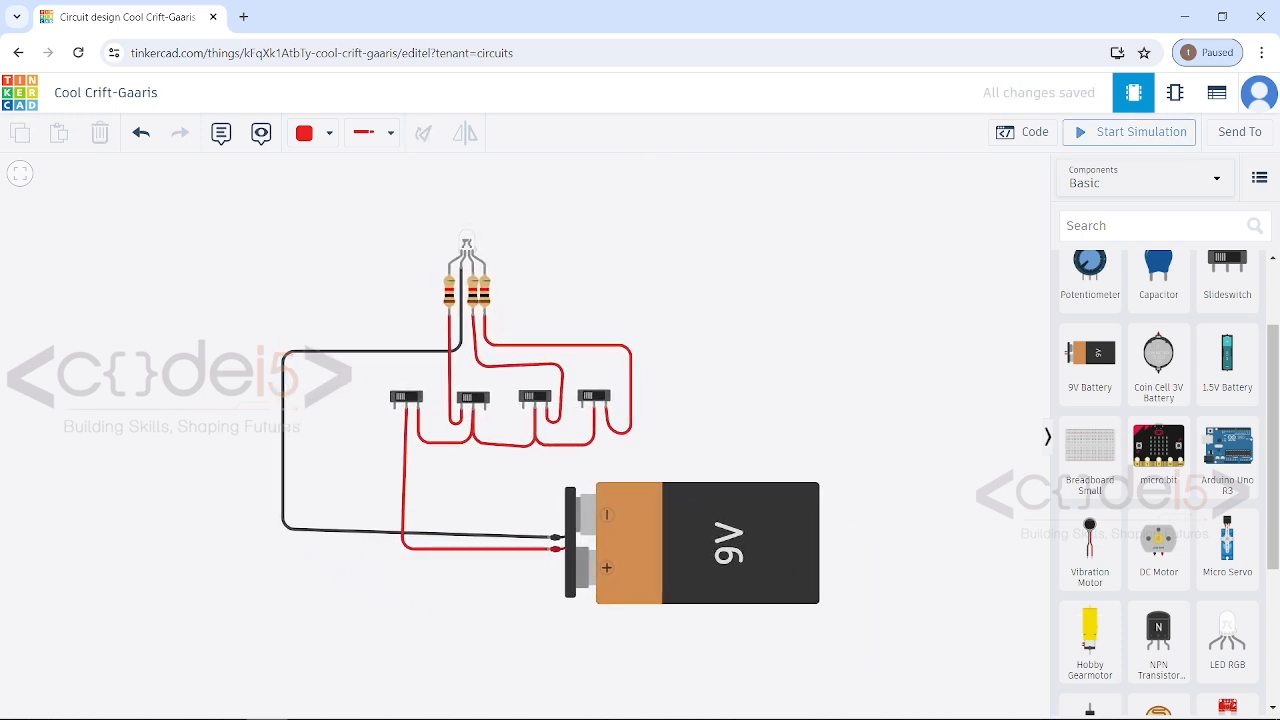
click(1131, 131)
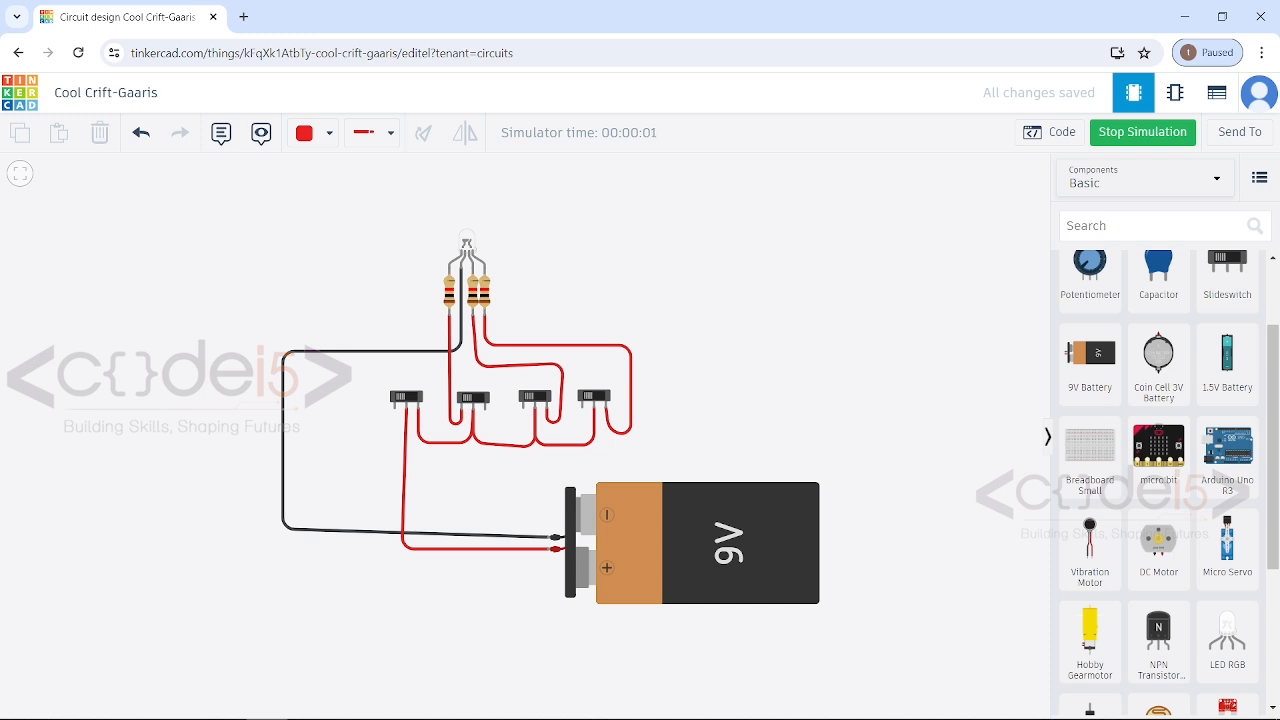
click(406, 397)
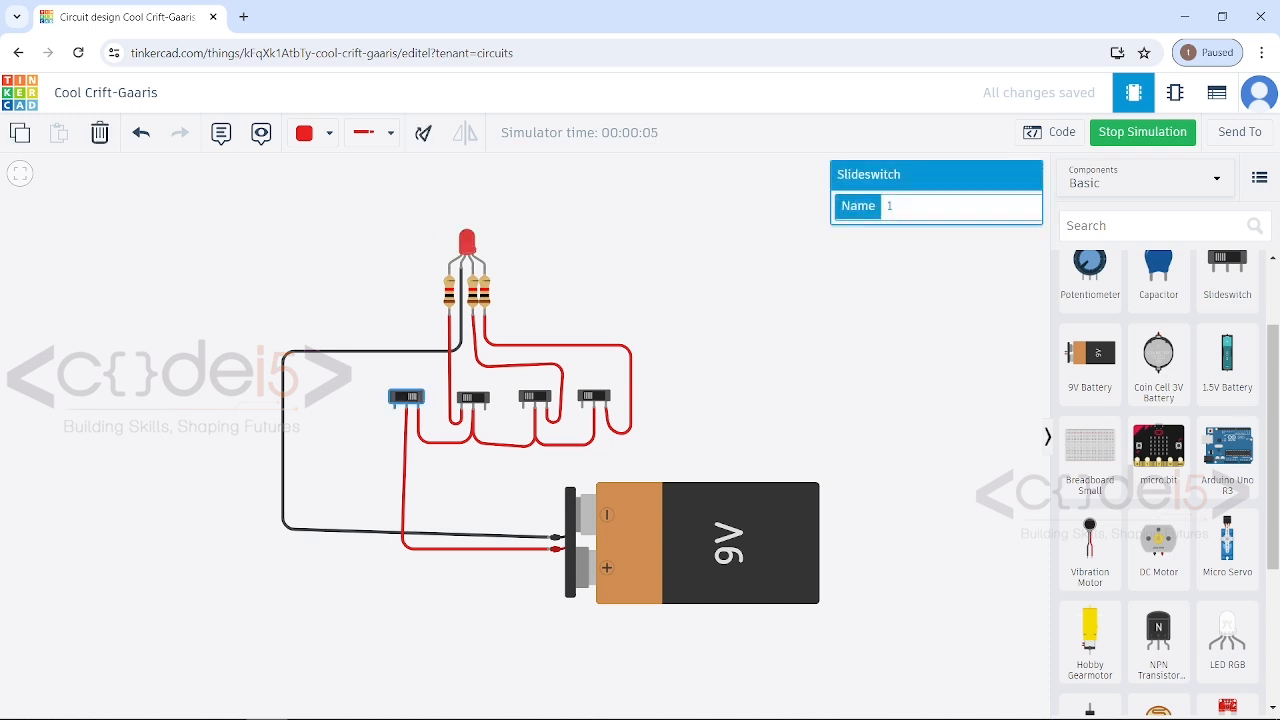
click(473, 398)
click(473, 398)
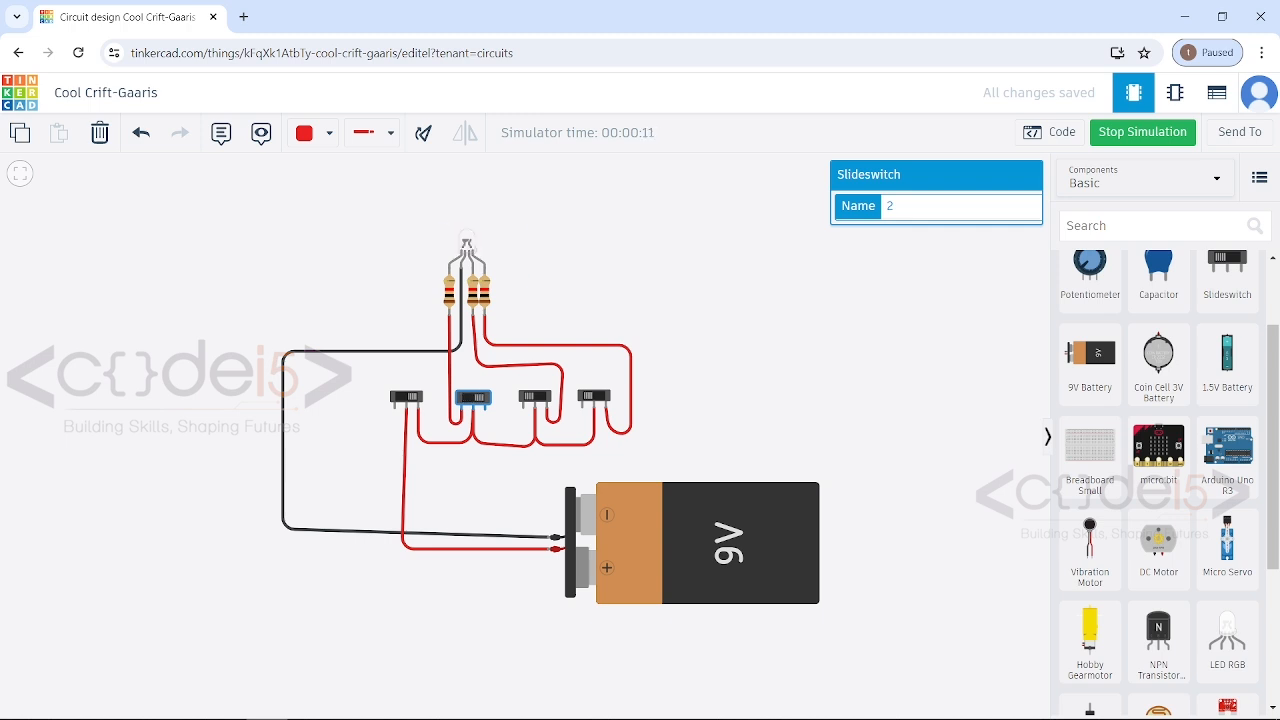
- Toggle the second, third and fourth slide switches to light the RGB LED magenta and then blue
click(535, 397)
click(594, 397)
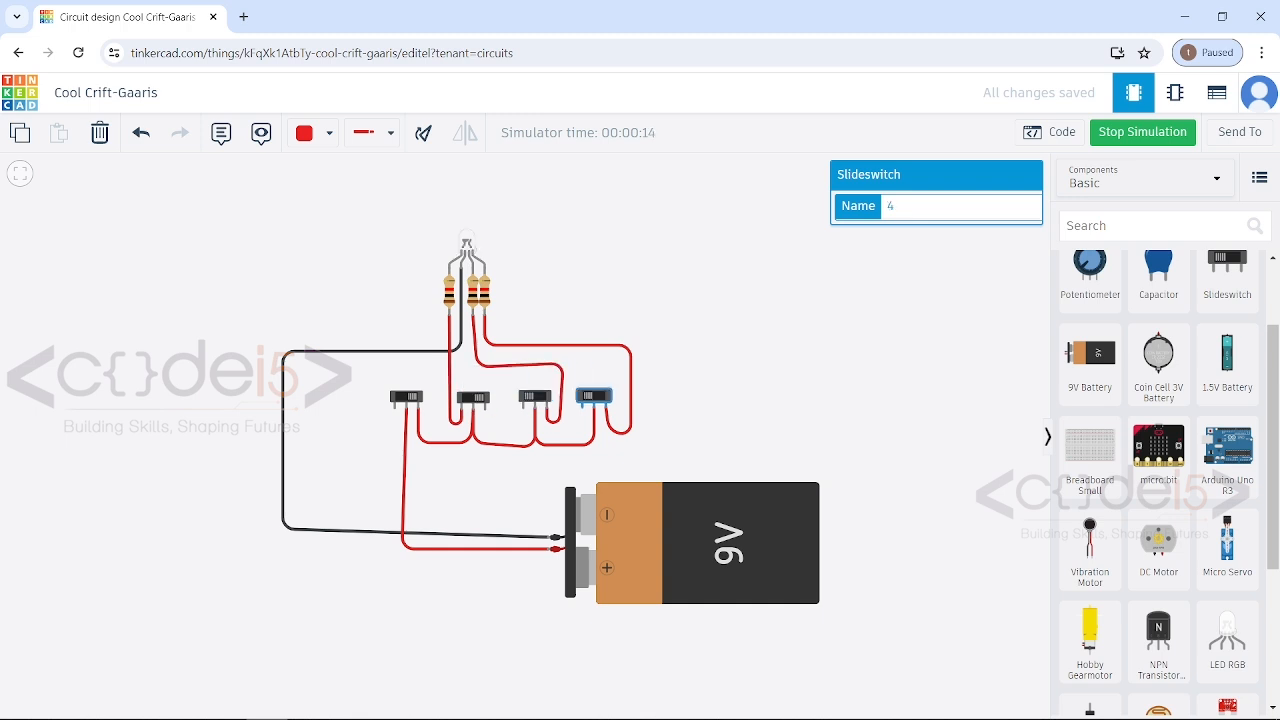
click(535, 397)
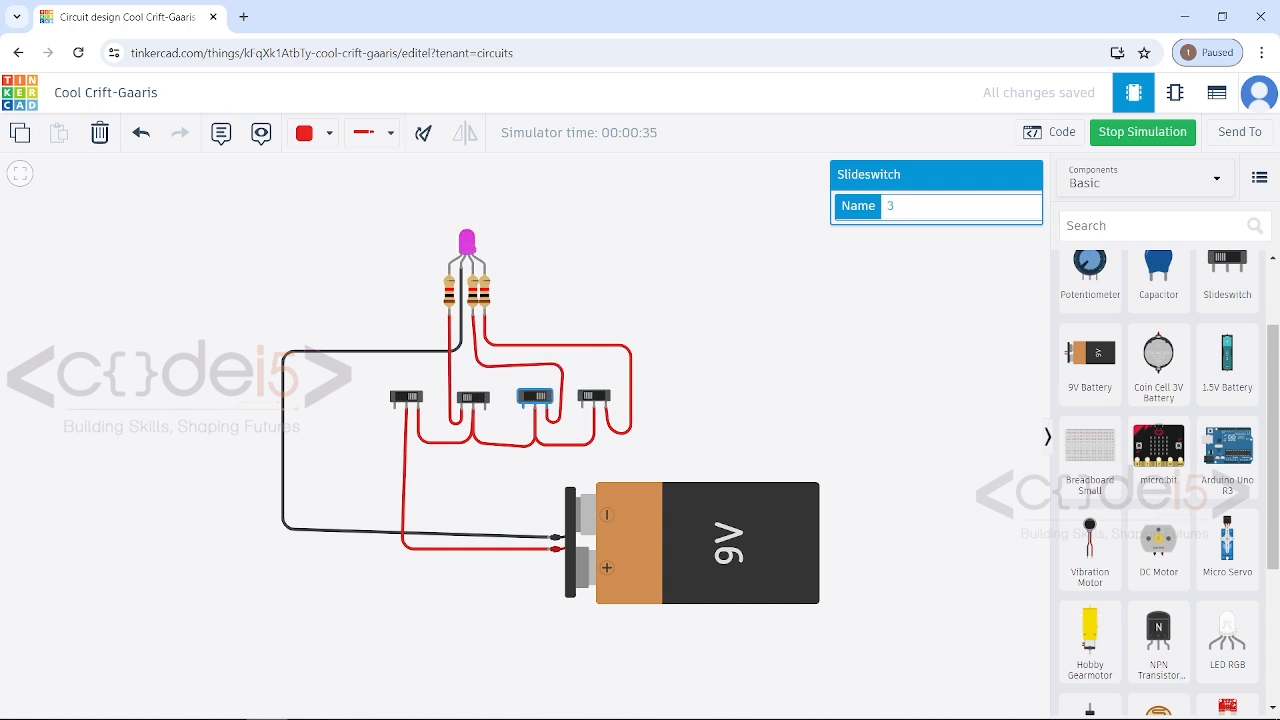
click(473, 397)
click(535, 397)
click(535, 397)
click(594, 397)
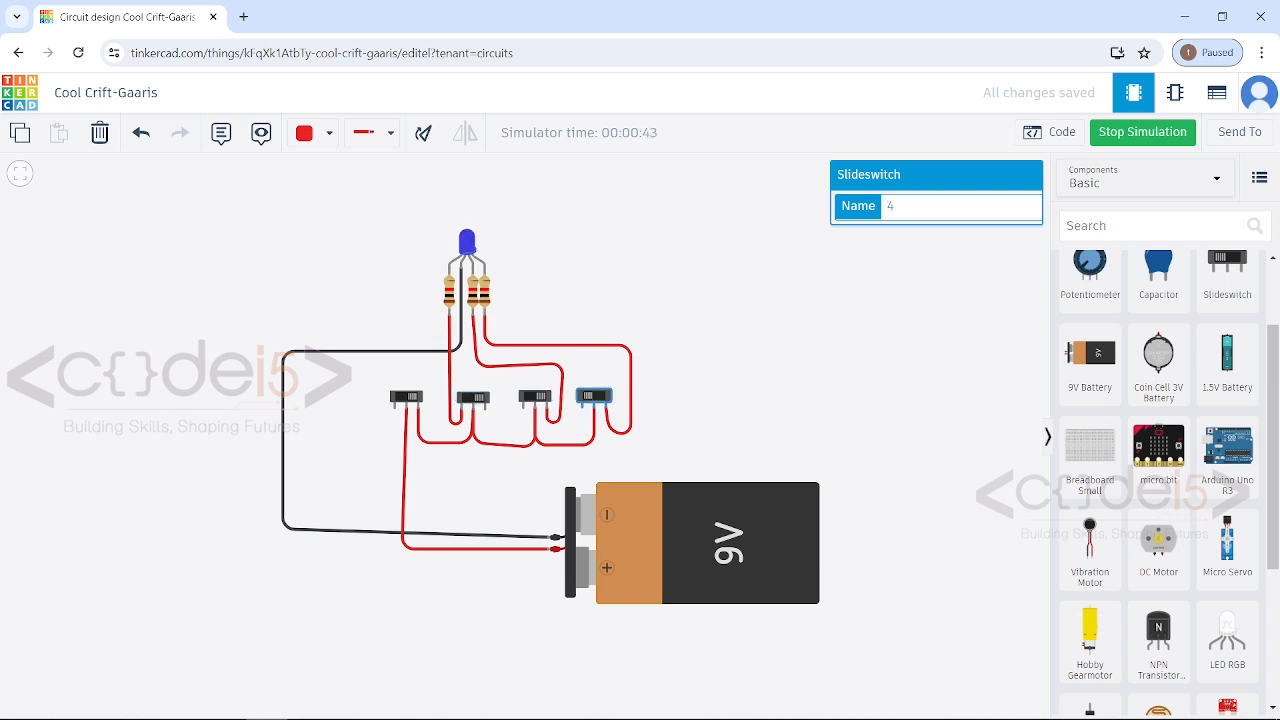
- Switch the RGB LED to cyan and then to green using the second, third and fourth slide switches
click(594, 397)
click(535, 397)
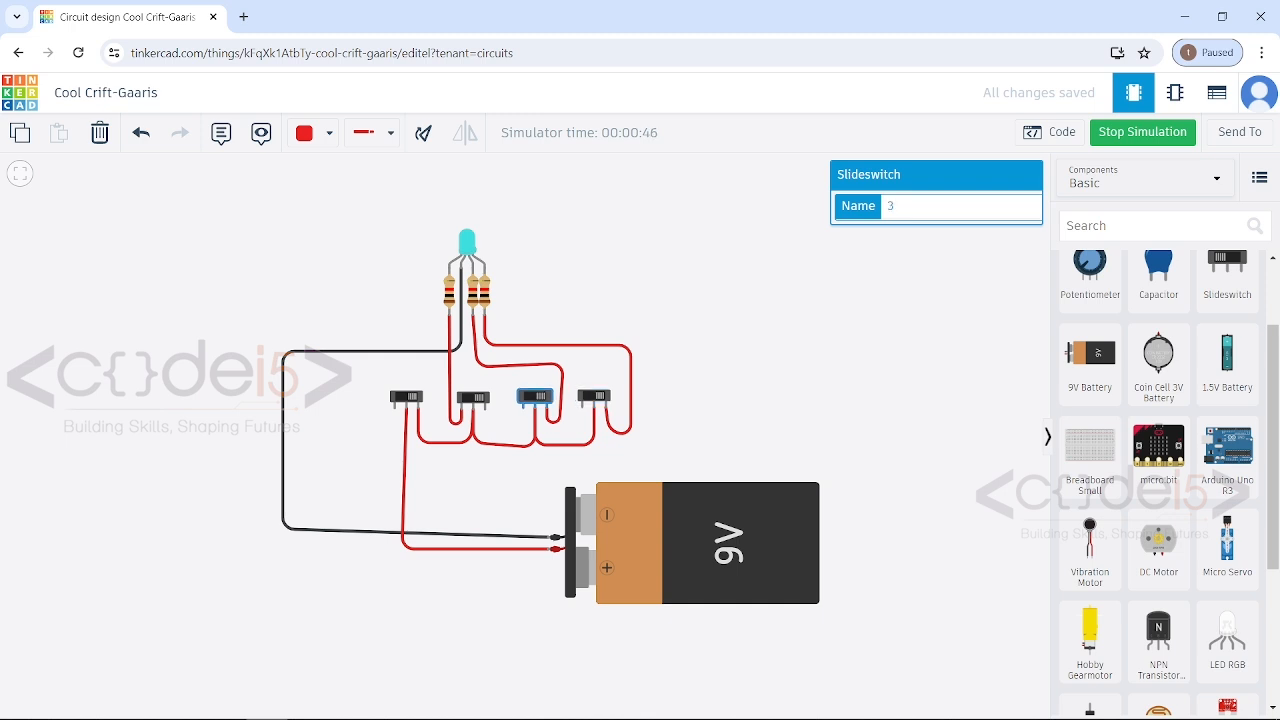
click(535, 397)
click(473, 397)
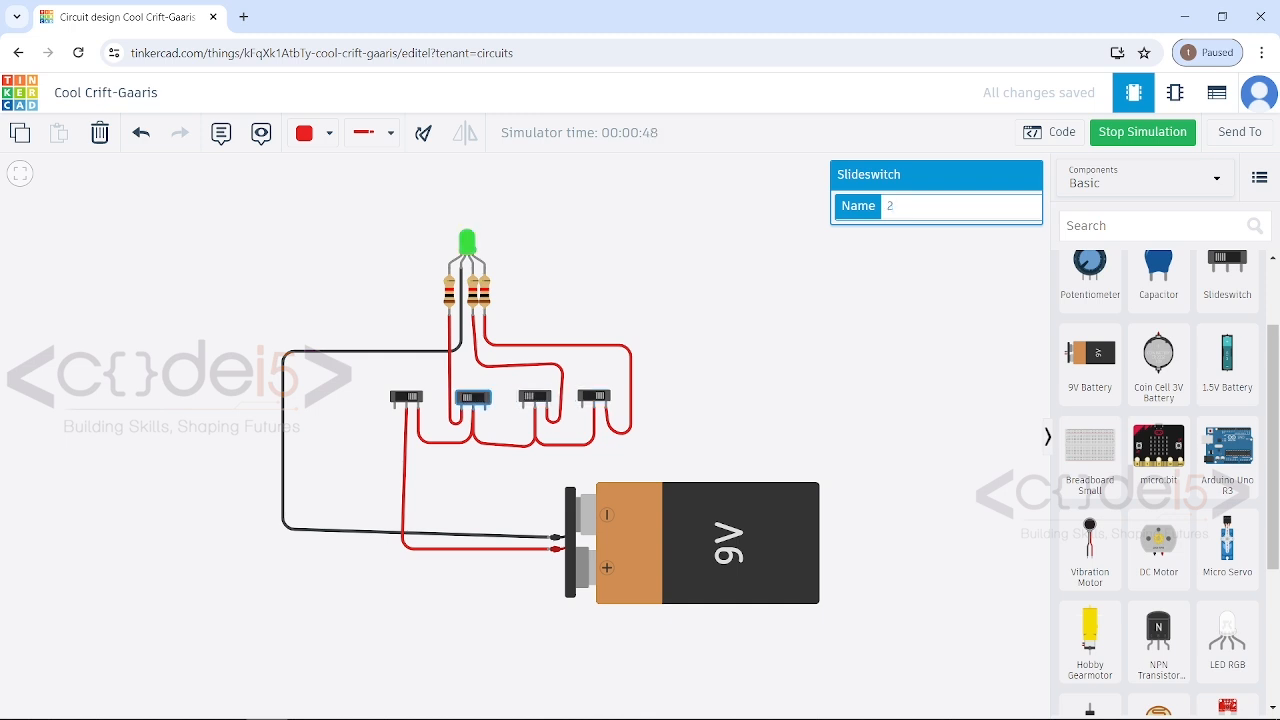
- Try more combinations of the second, third and fourth slide switches, producing cyan and then red on the RGB LED
click(473, 397)
click(470, 397)
click(535, 397)
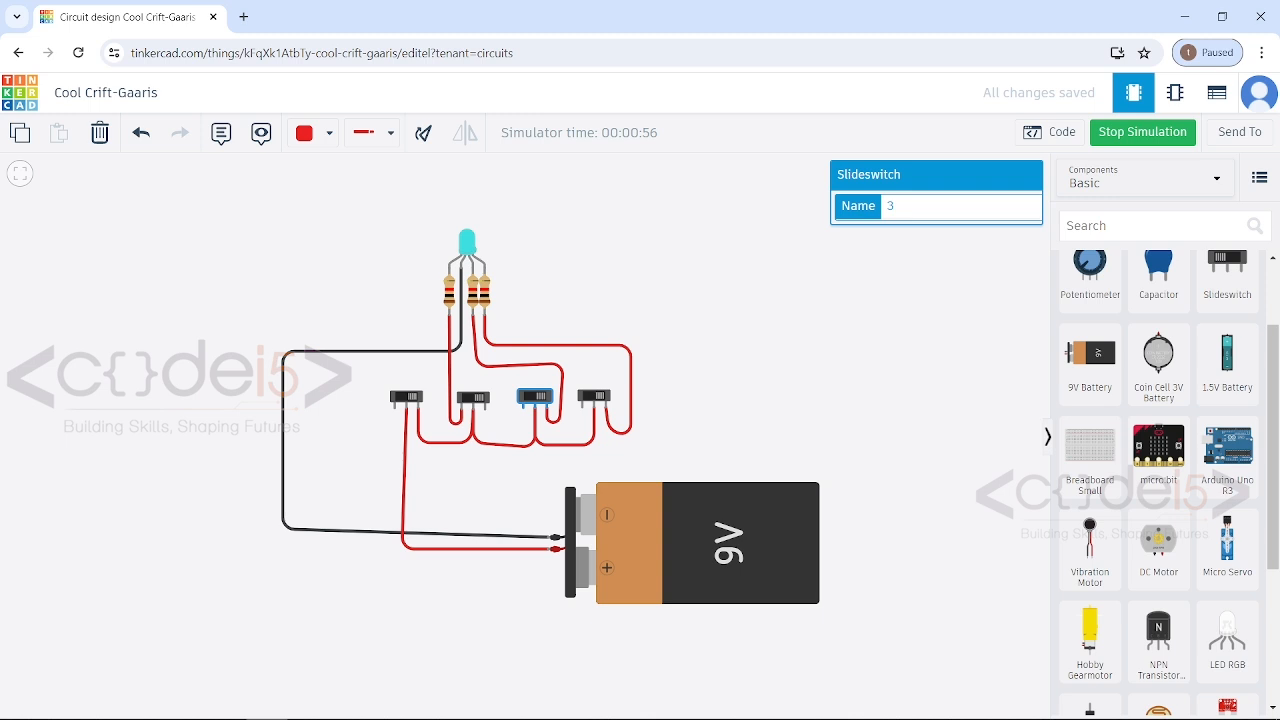
click(594, 396)
click(535, 397)
click(473, 397)
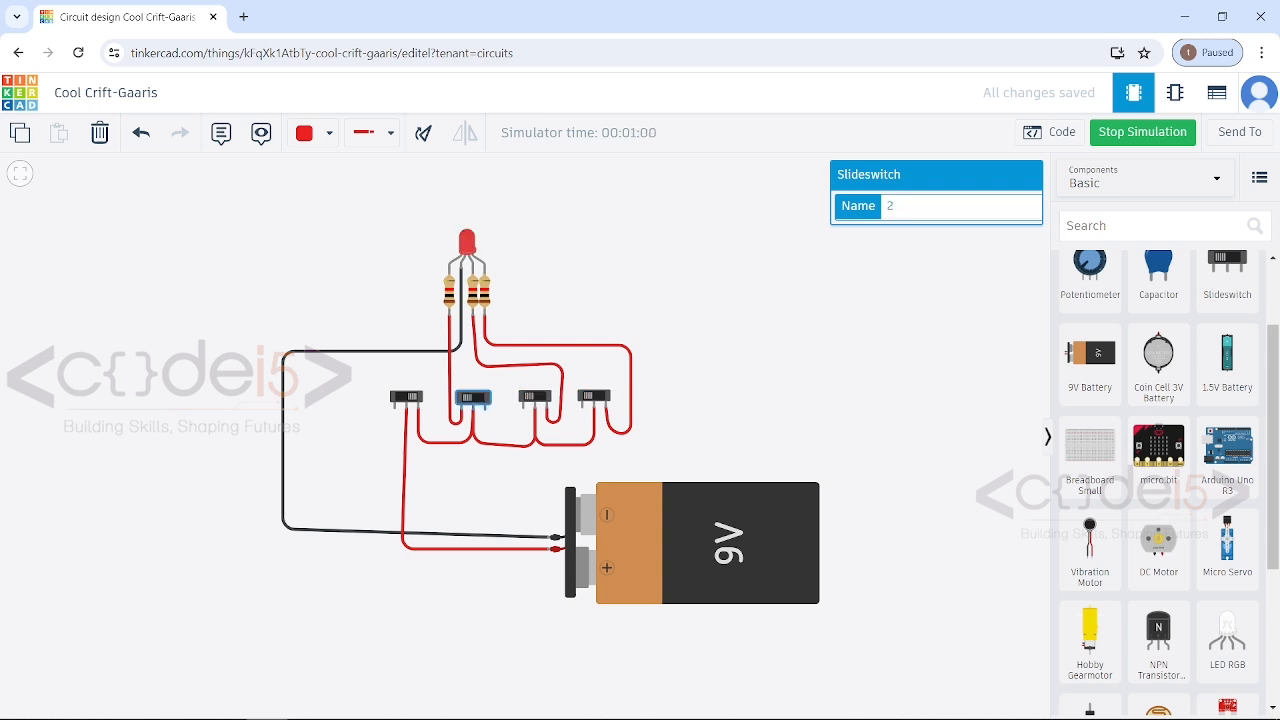
- Toggle the third and fourth slide switches in turn to change the RGB LED to magenta and then white
click(535, 397)
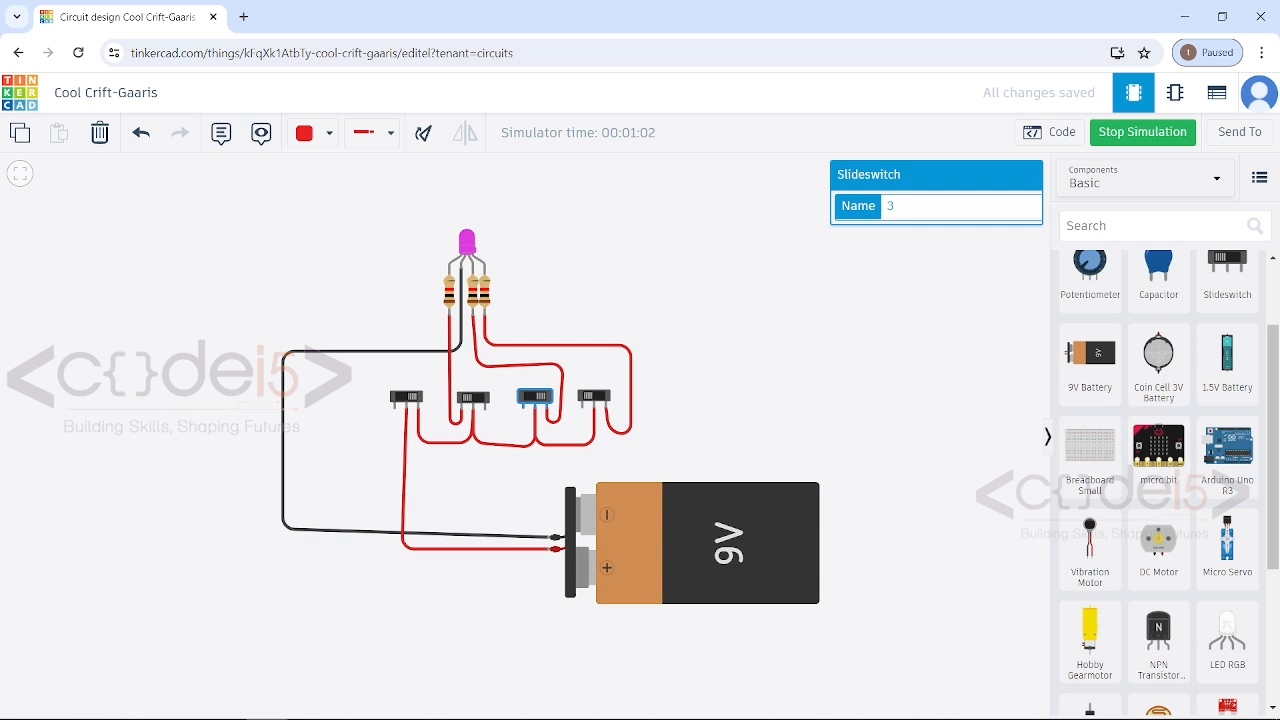
click(594, 396)
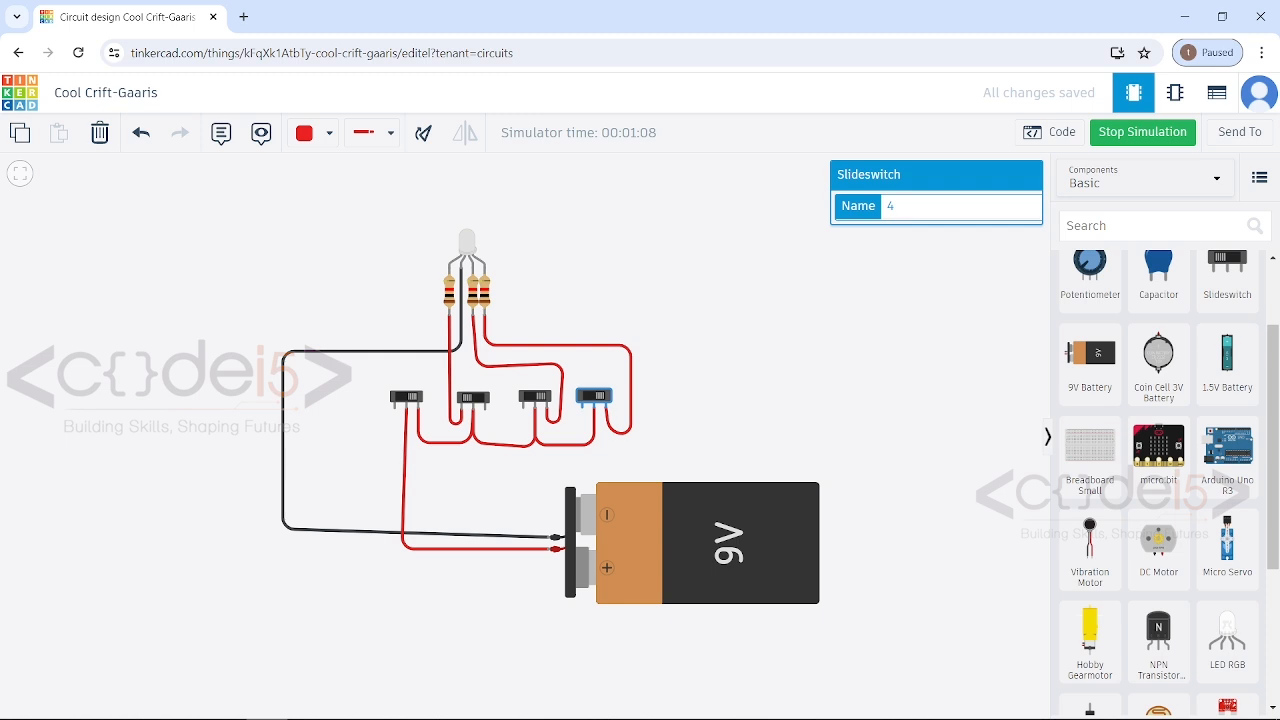
- Toggle the second and third slide switches to get green, and turn the RGB LED off with the fourth switch
click(473, 397)
click(535, 397)
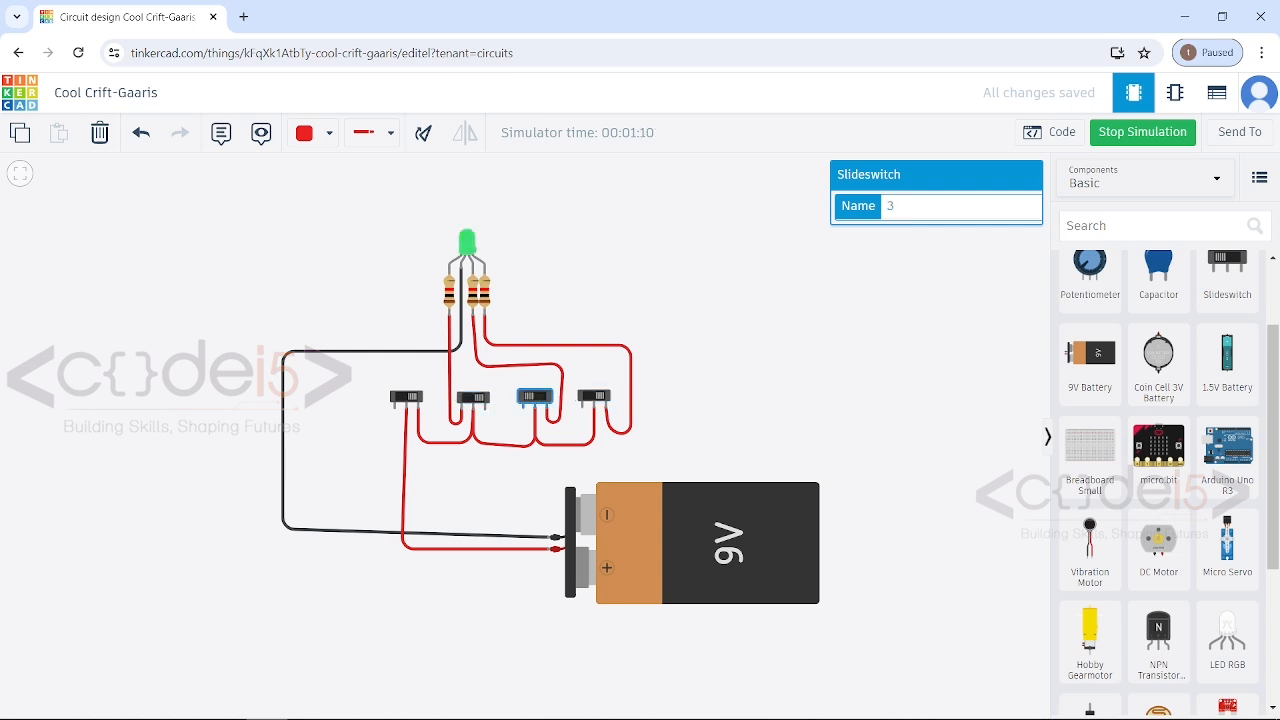
click(594, 396)
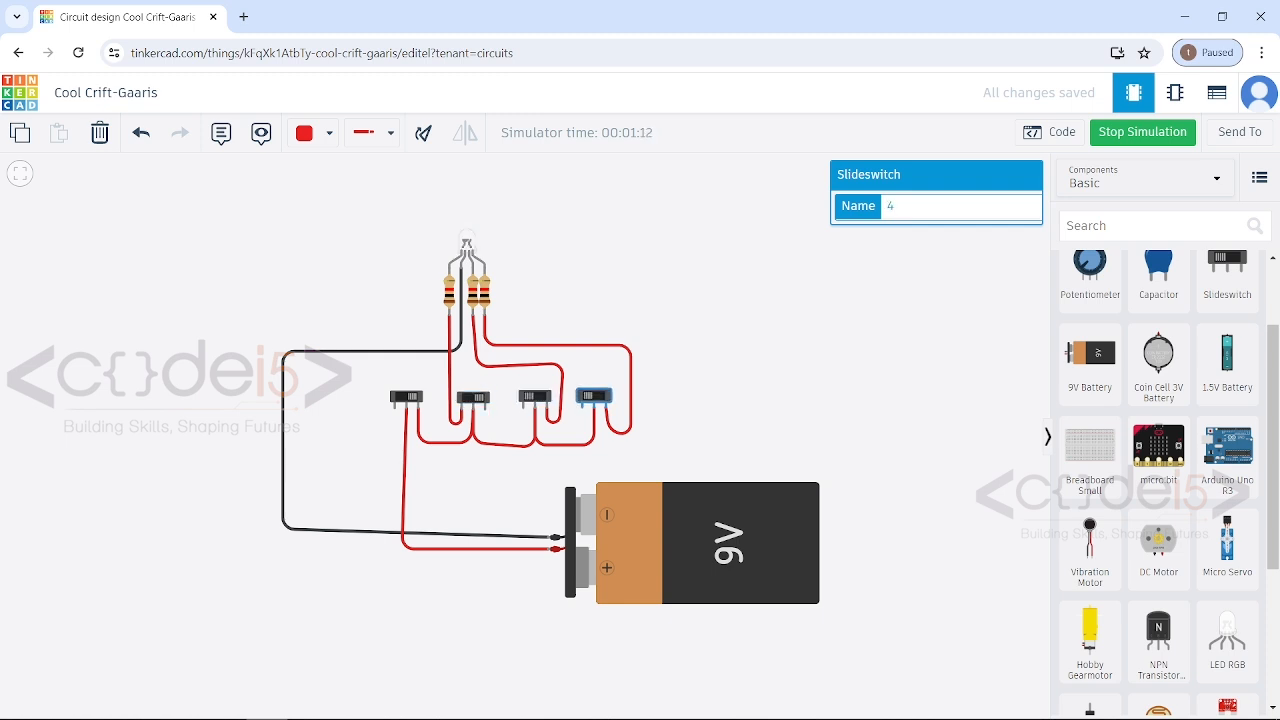